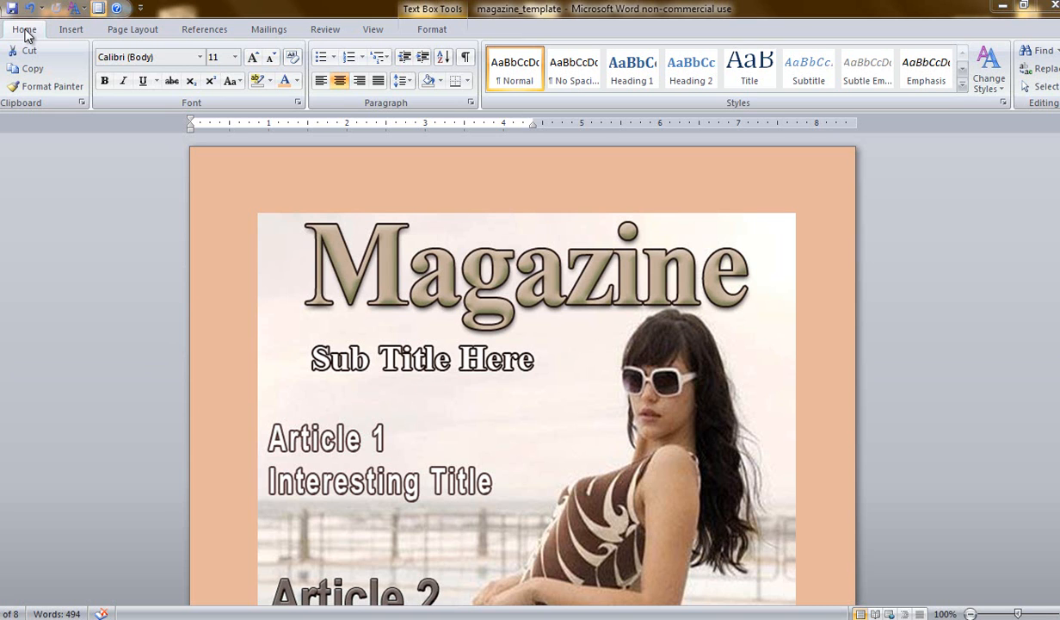
Apply the Verve theme colors to the magazine_template document
click(990, 82)
mouse_move(1006, 136)
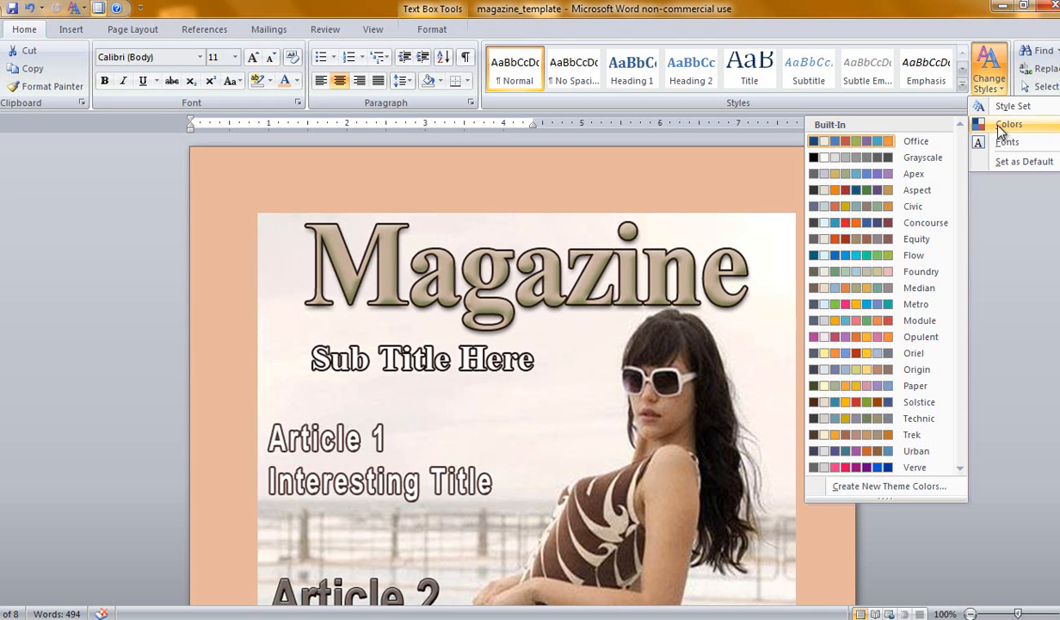
click(863, 467)
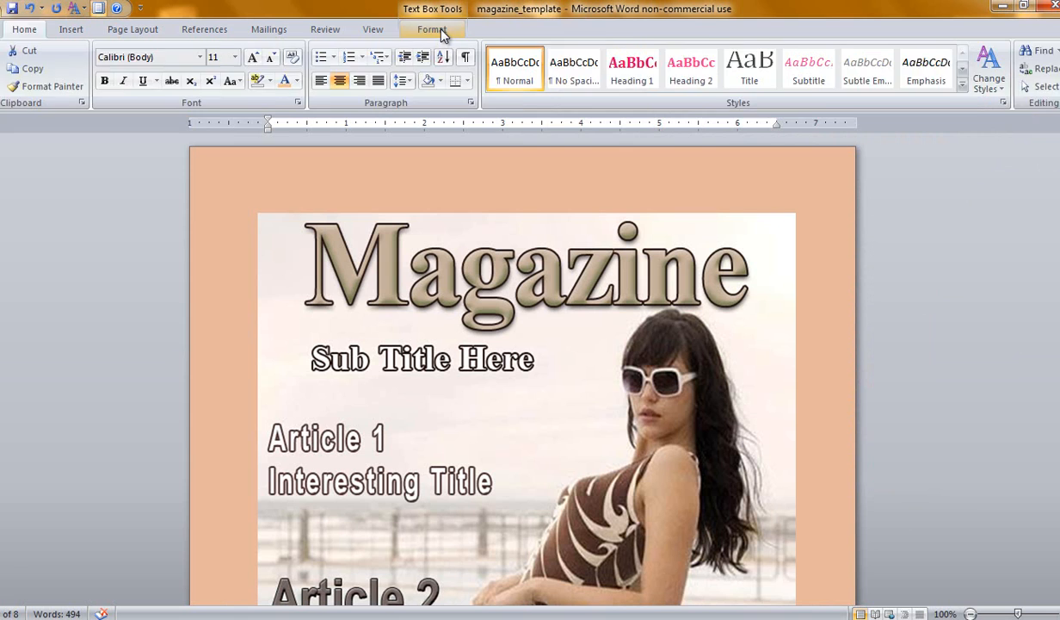
Review the Verve palette in the text box styles and shape fill colors, and check the list of built-in theme colors again
click(427, 28)
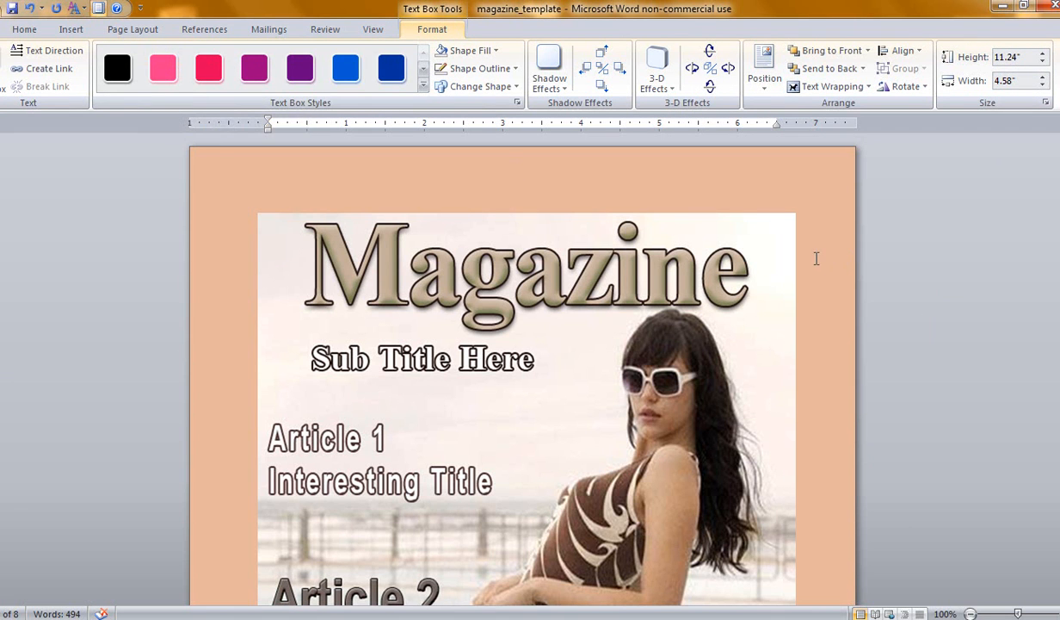
click(466, 53)
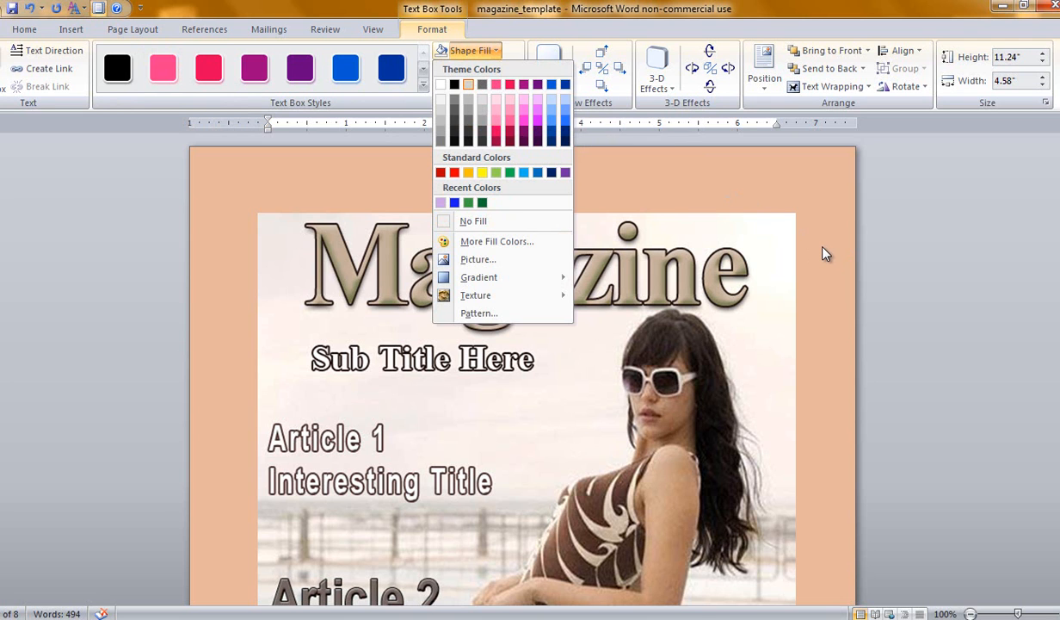
click(25, 31)
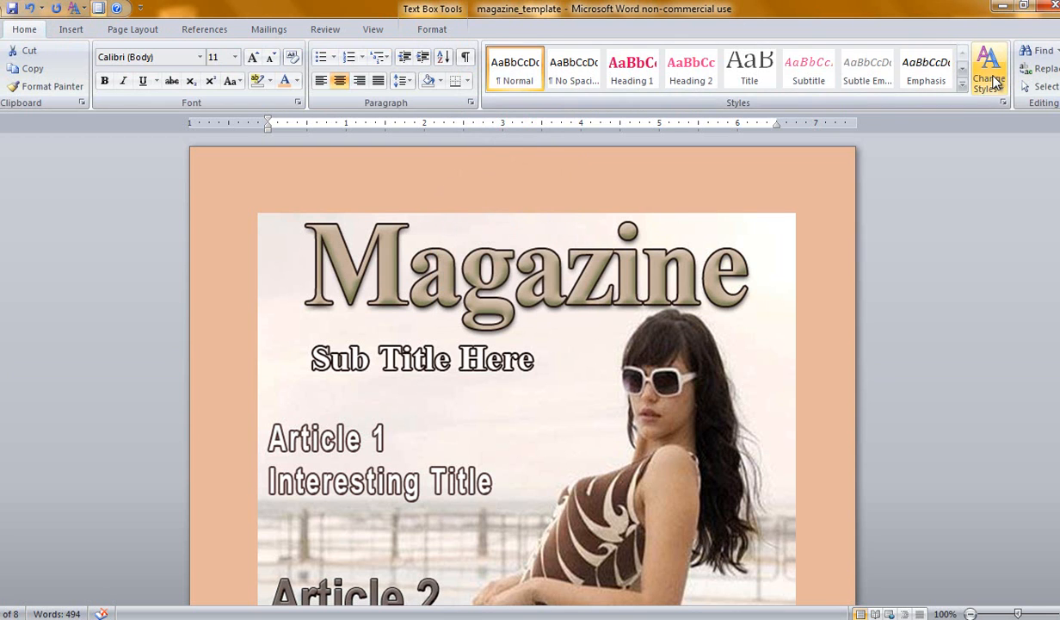
click(990, 76)
mouse_move(1003, 128)
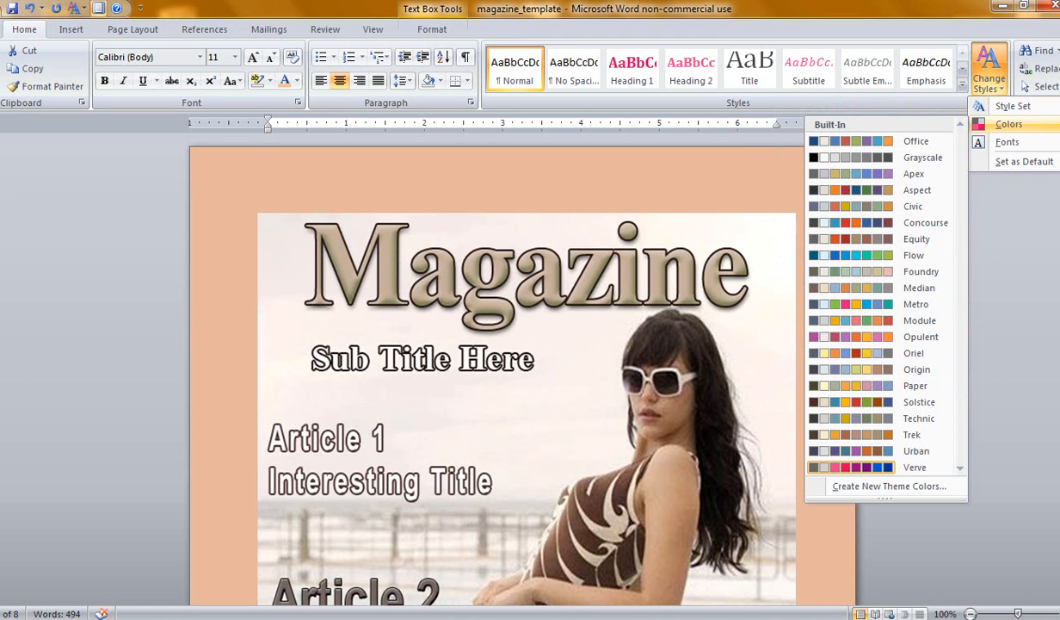
Switch to the asc_edition_10_magazine document, go to its cover and apply the Metro theme colors
mouse_move(258, 611)
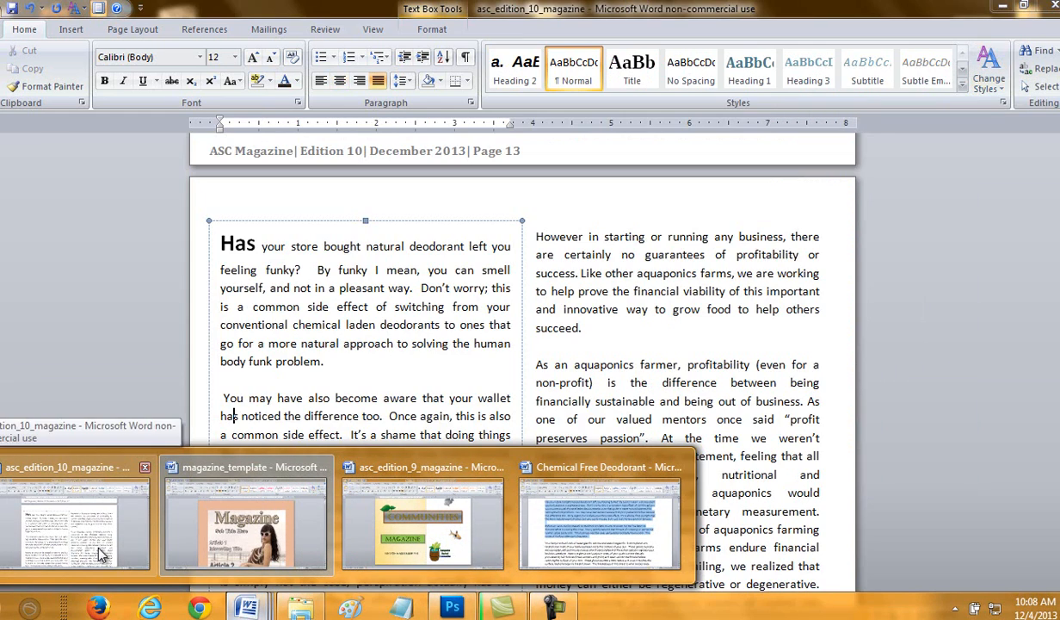
click(99, 554)
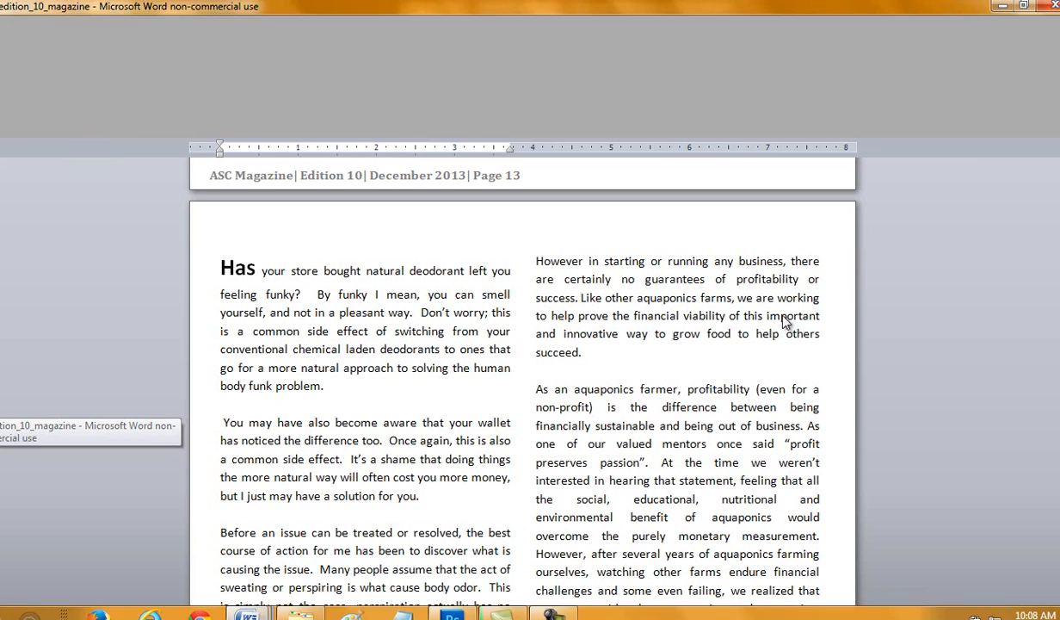
drag(1058, 218, 1057, 133)
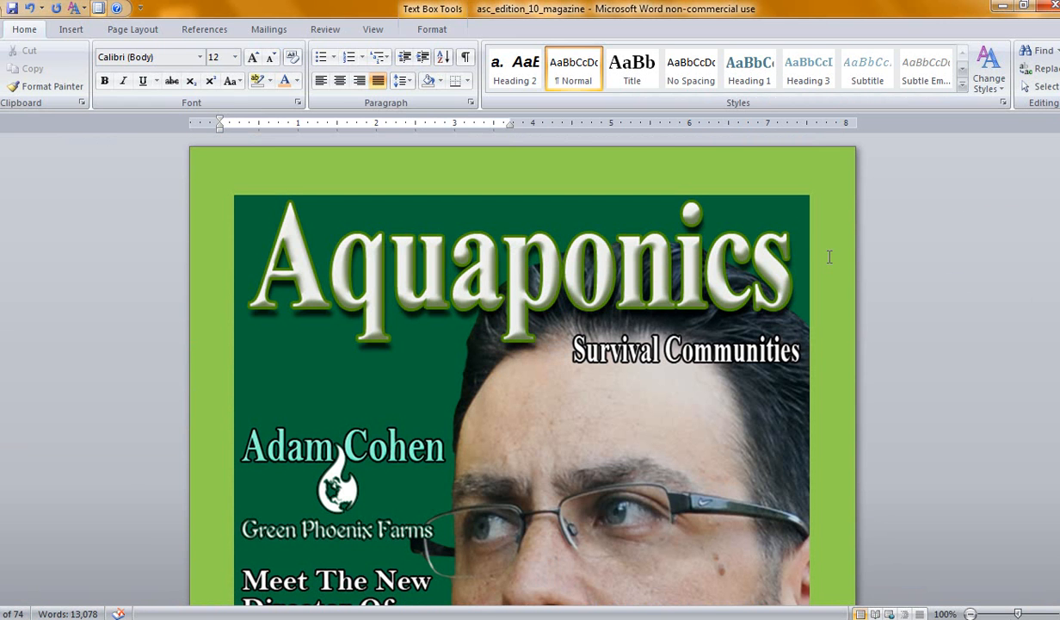
click(428, 29)
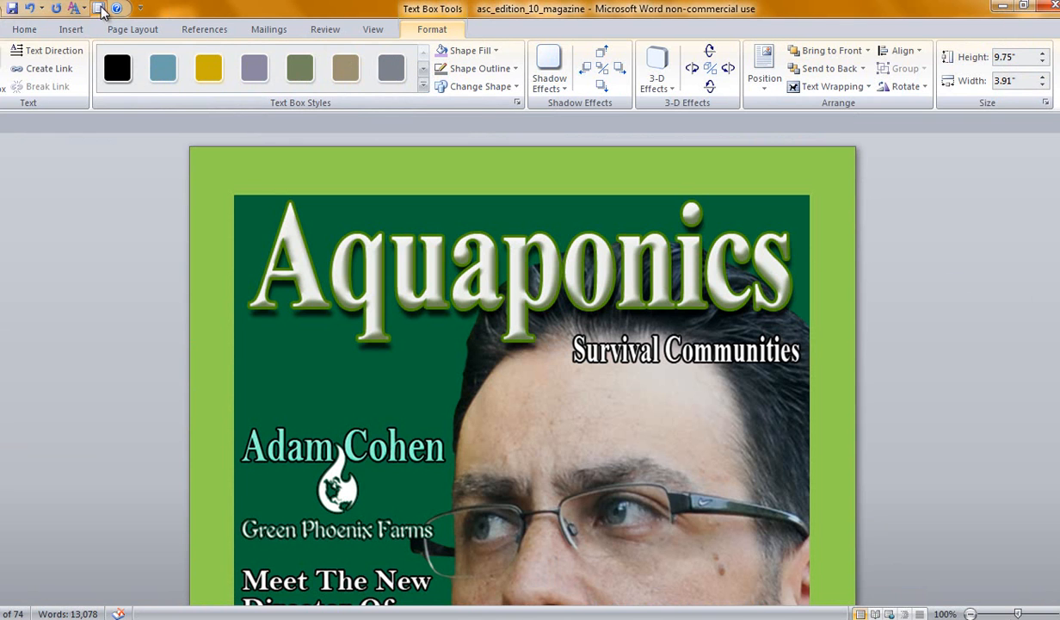
click(27, 31)
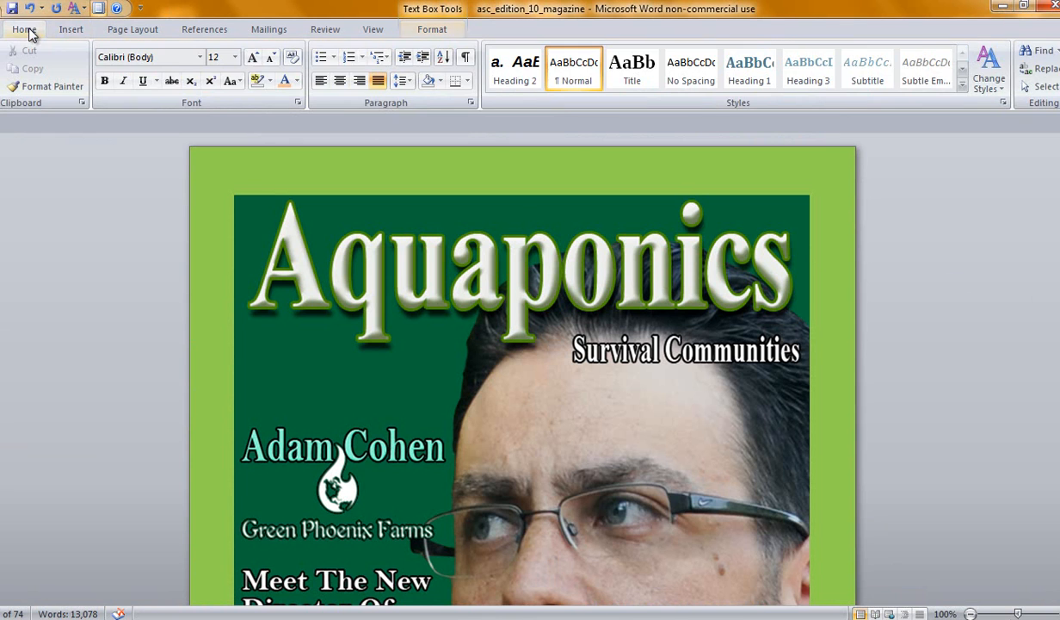
click(989, 71)
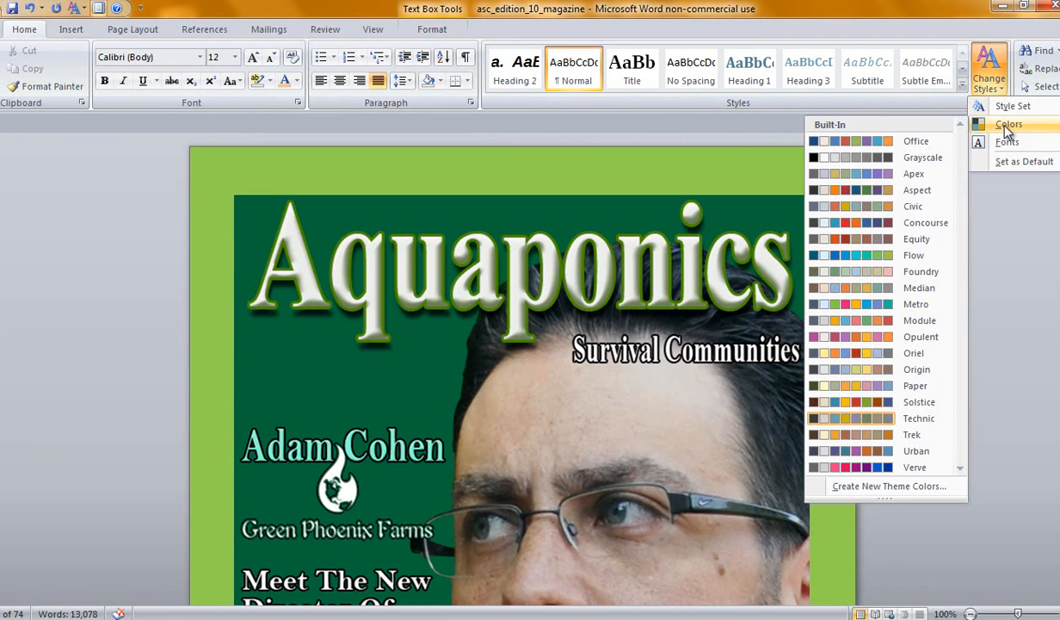
click(881, 311)
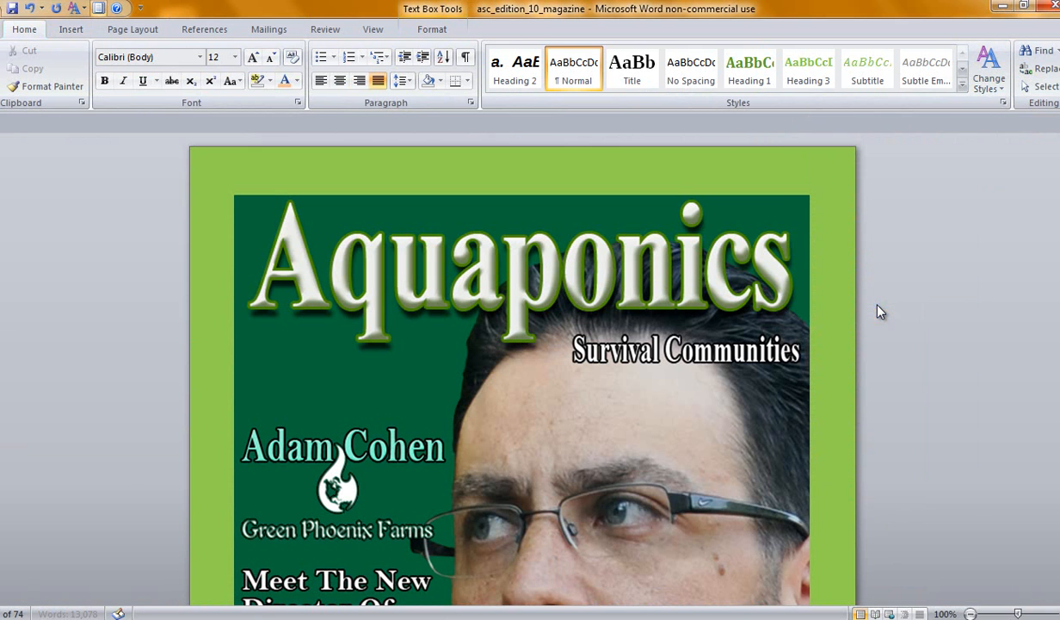
Preview text box styles on the cover's green background text box and open its custom fill color settings
click(595, 171)
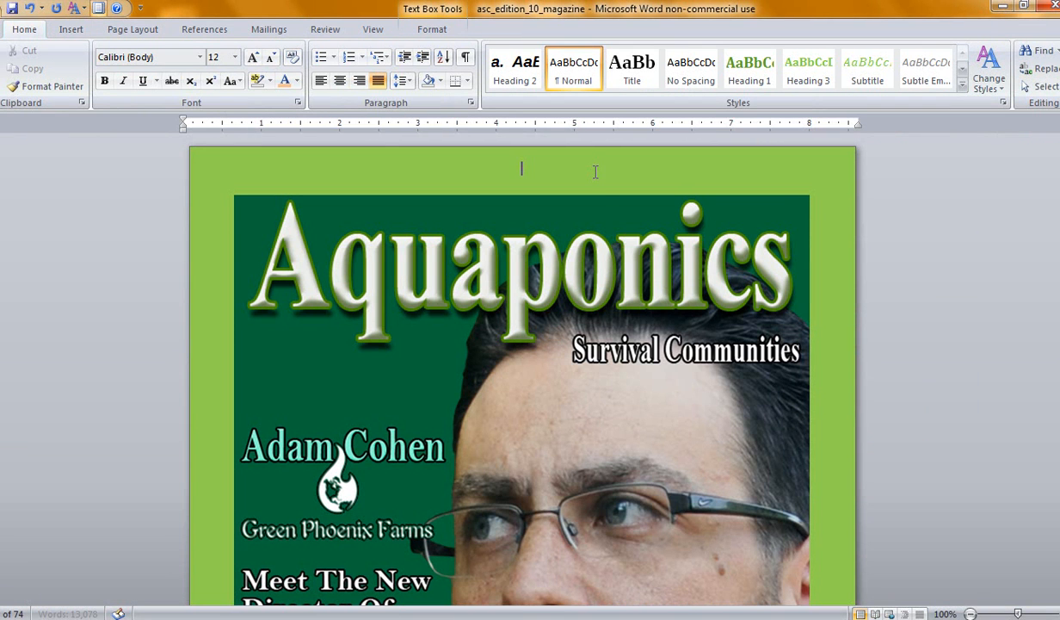
scroll(719, 350, down, 10)
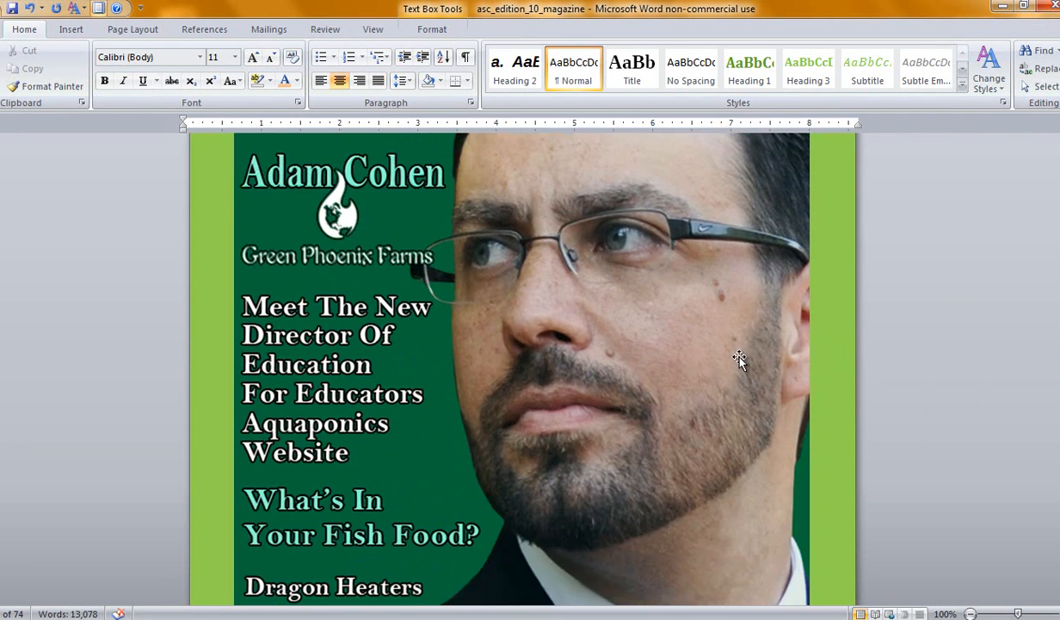
scroll(738, 358, up, 10)
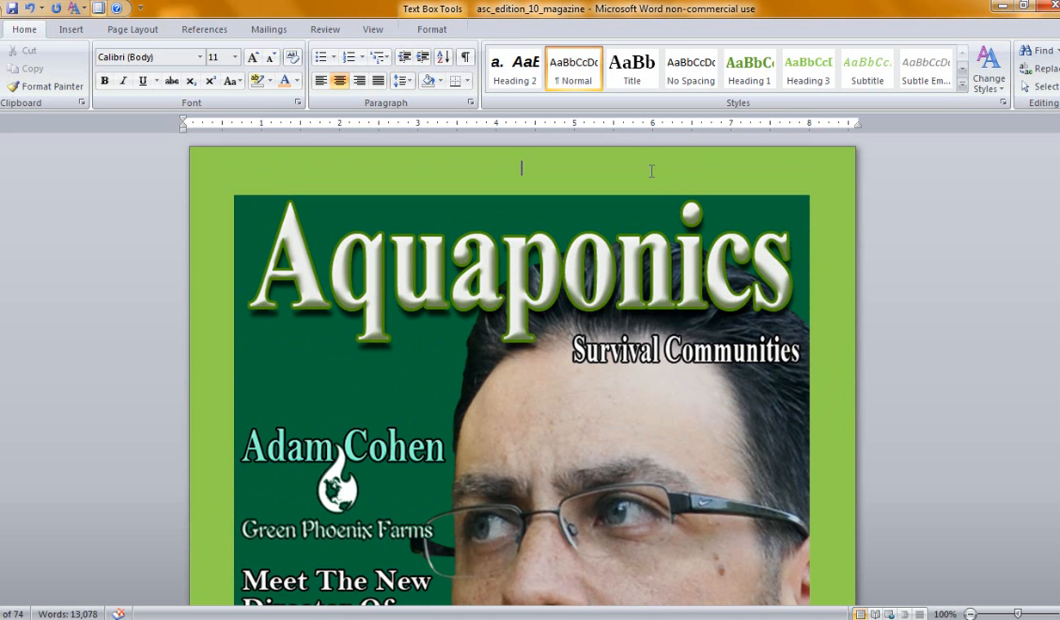
click(433, 30)
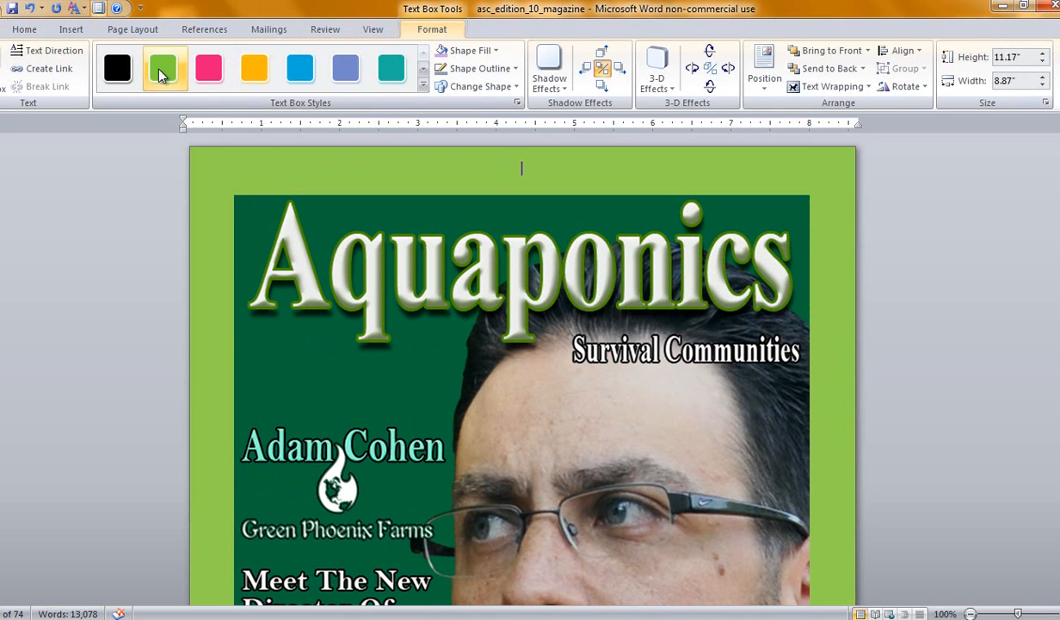
click(420, 84)
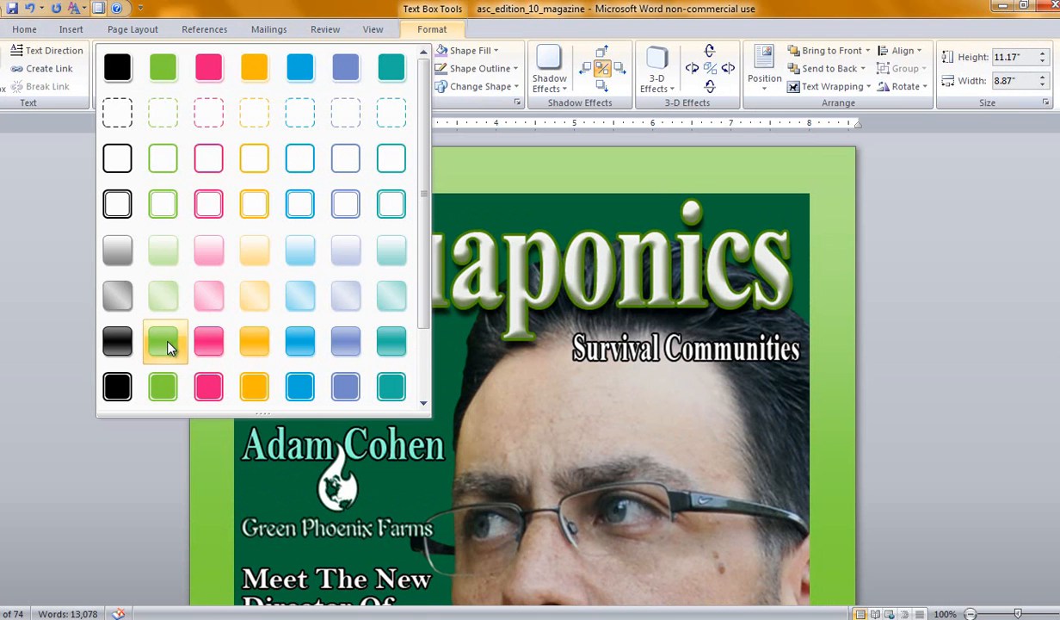
click(469, 51)
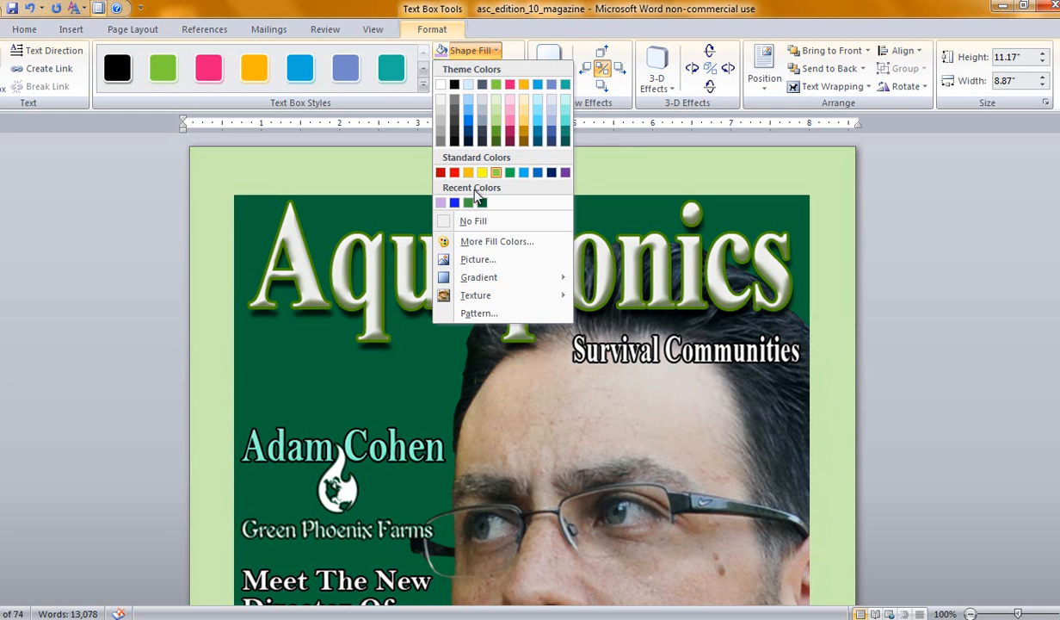
click(476, 244)
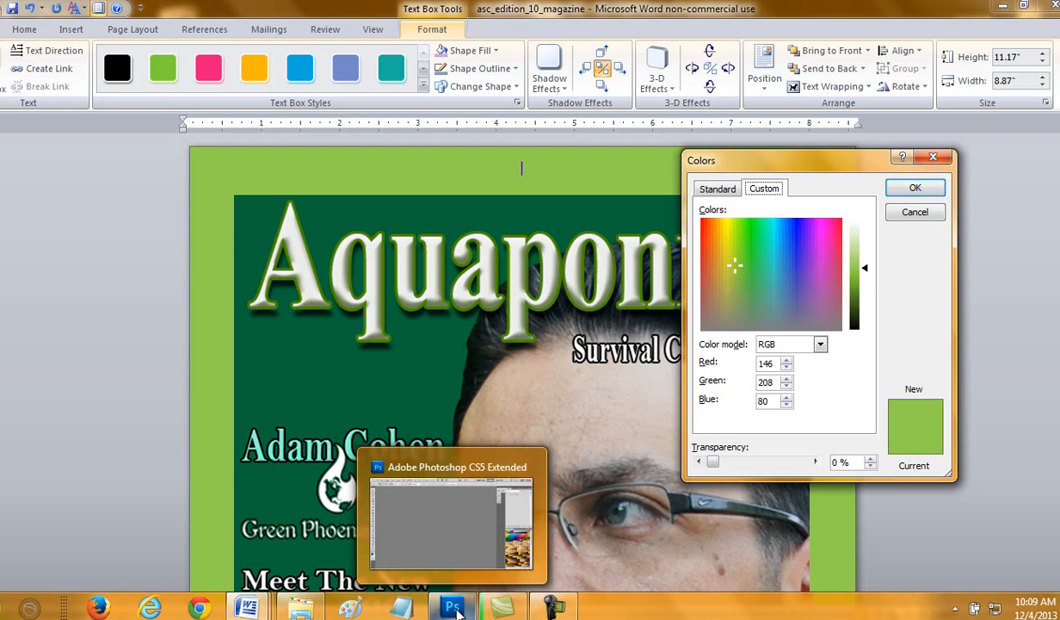
Switch to Photoshop and open the Educators banner image from the Educators For Aquaponics folder
click(454, 610)
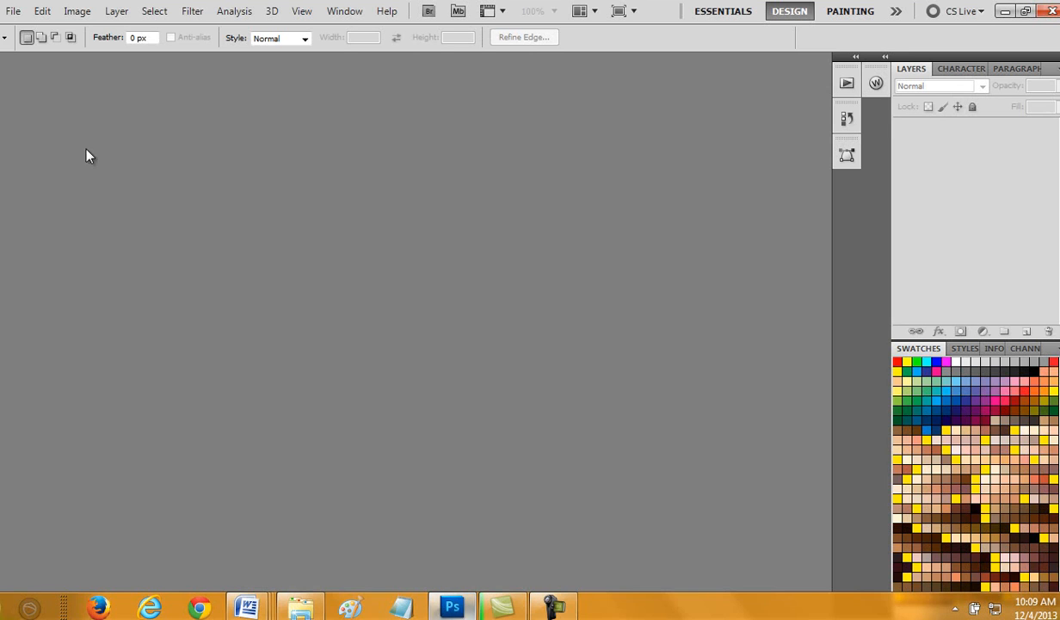
click(13, 11)
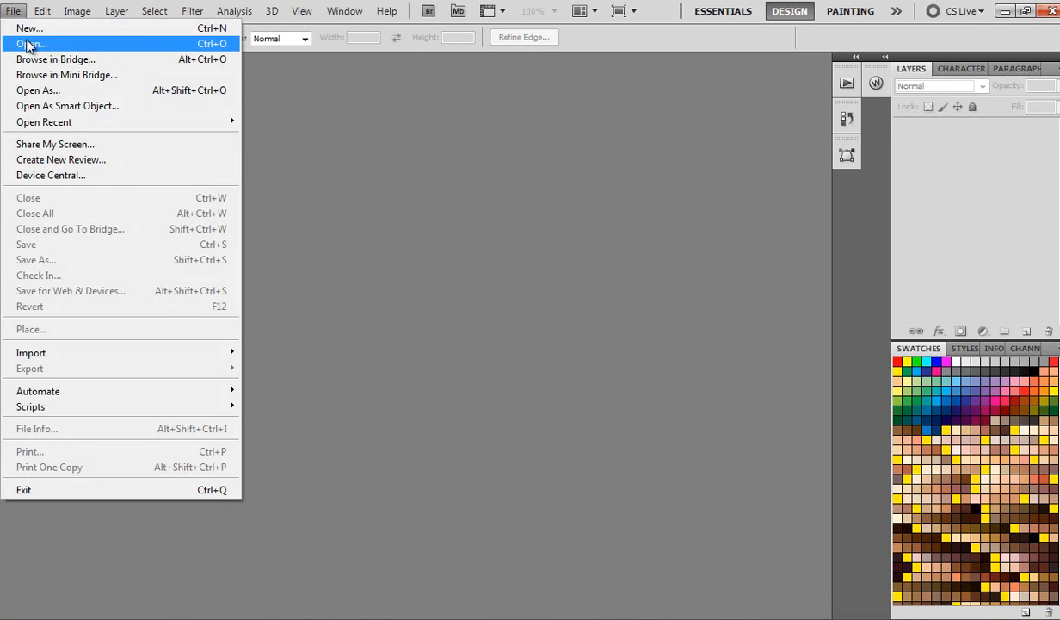
click(29, 44)
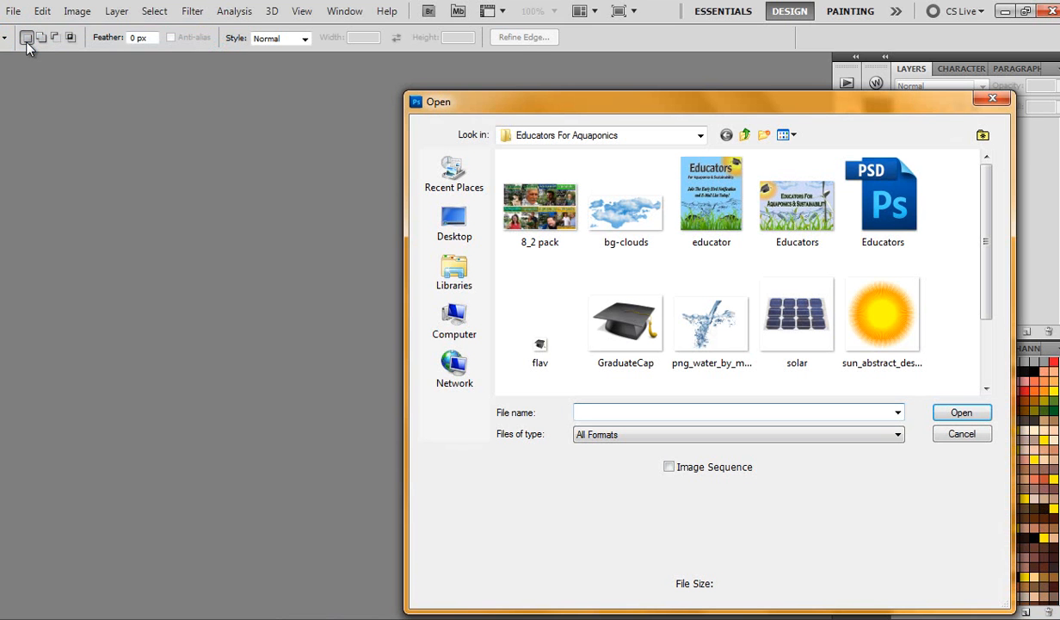
click(701, 135)
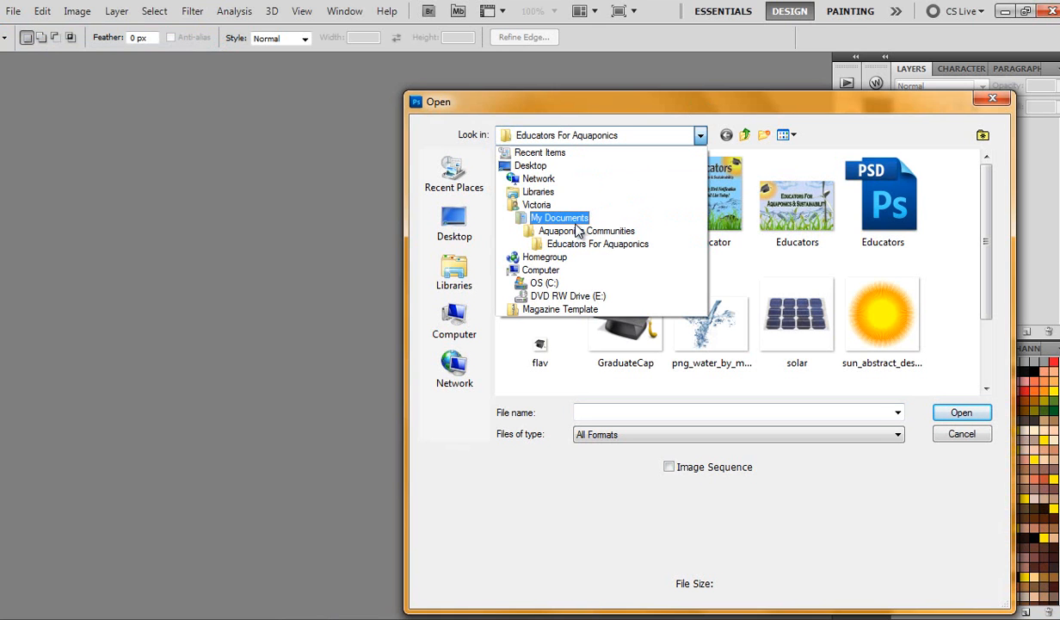
click(807, 215)
click(955, 411)
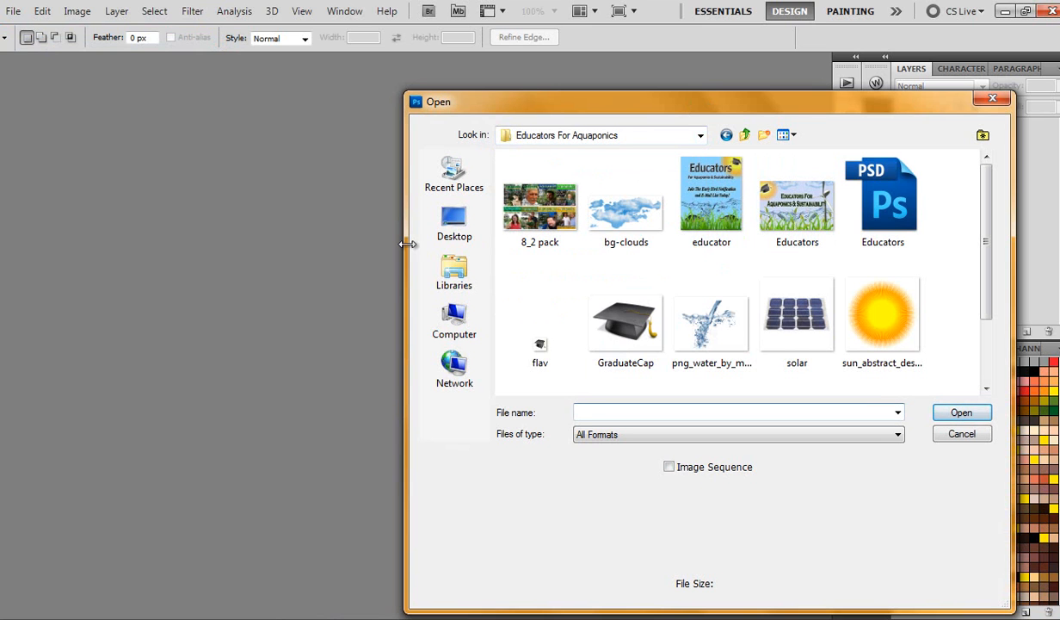
click(959, 414)
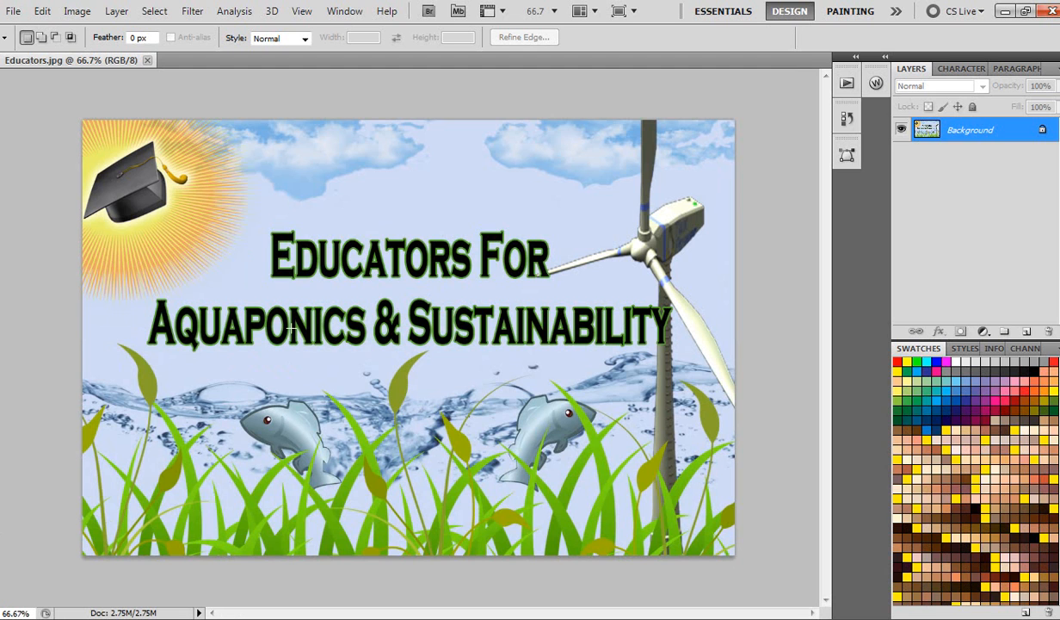
Sample the green outline of the banner's title lettering as the foreground color and open its color values
key(z)
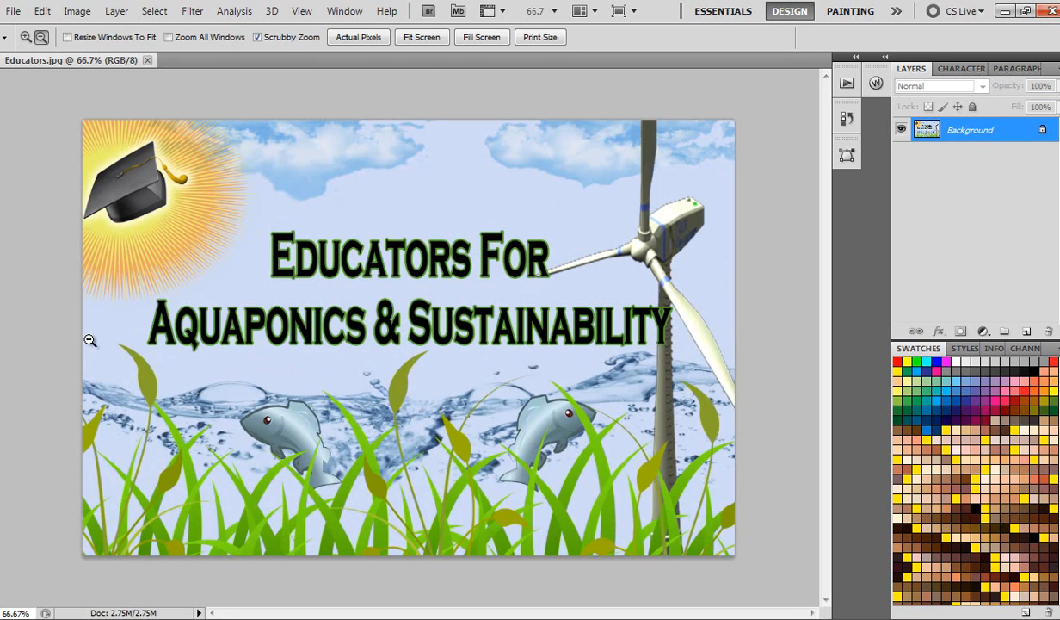
click(391, 291)
click(391, 291)
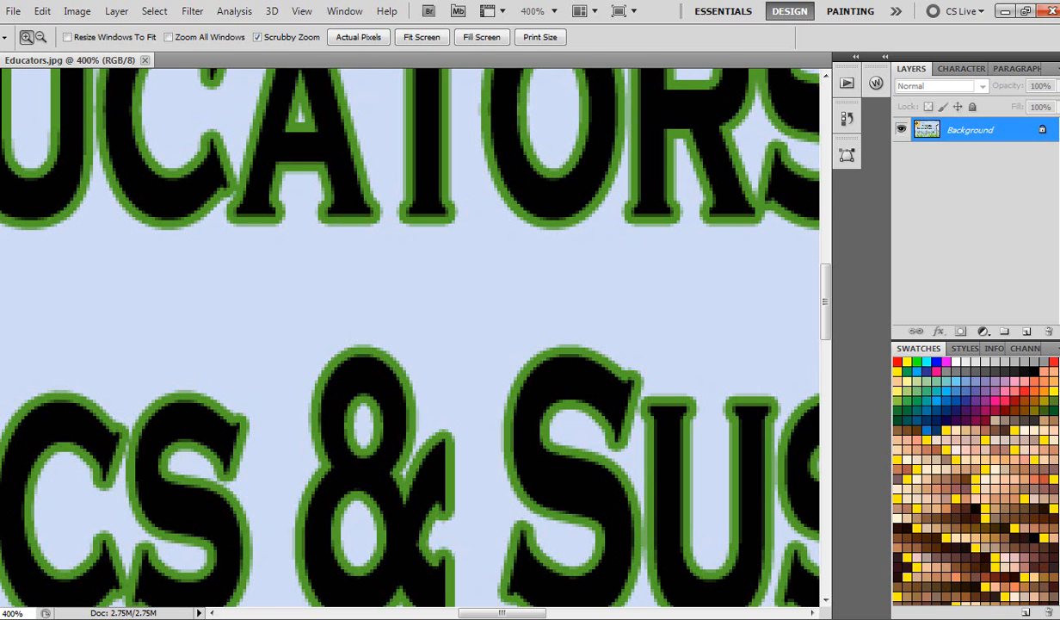
key(i)
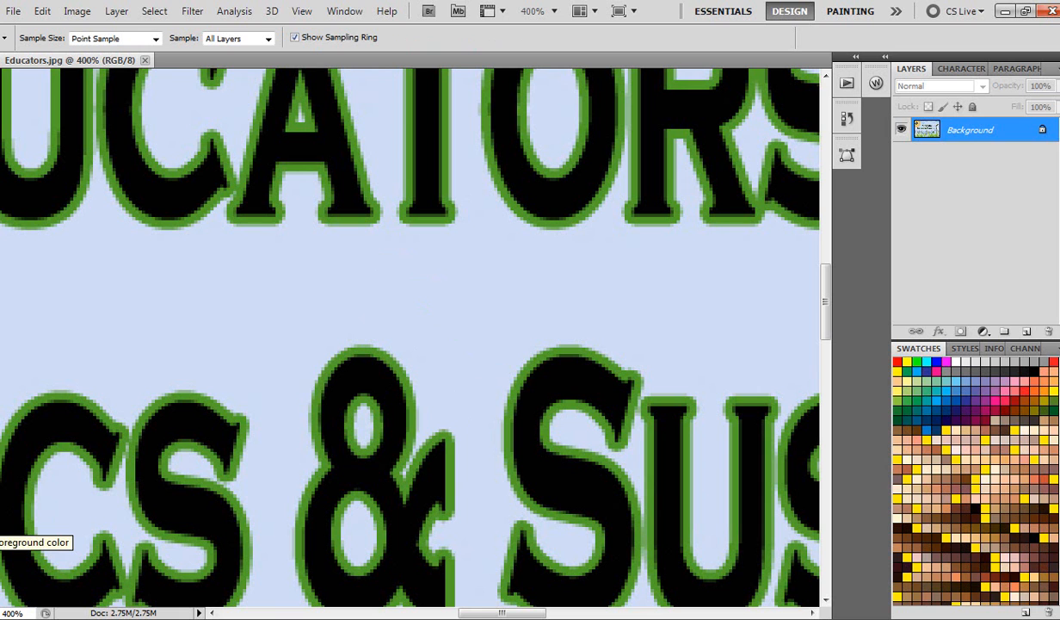
click(3, 527)
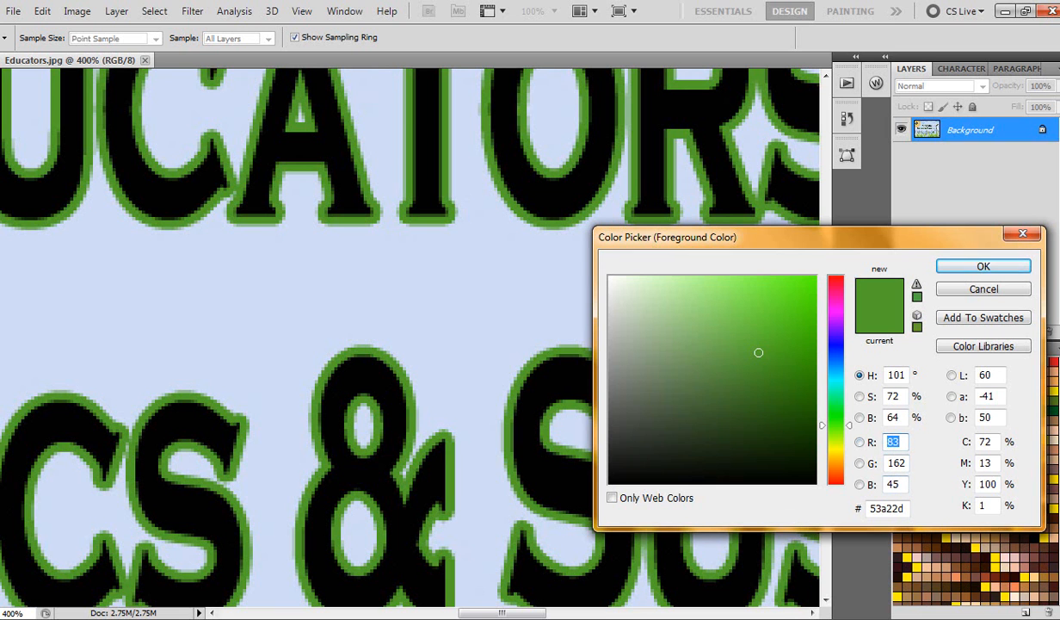
Check the sampled green's red value in Photoshop and set Red to 83 for the cover's custom fill in asc_edition_10_magazine in Word
mouse_move(152, 612)
mouse_move(247, 609)
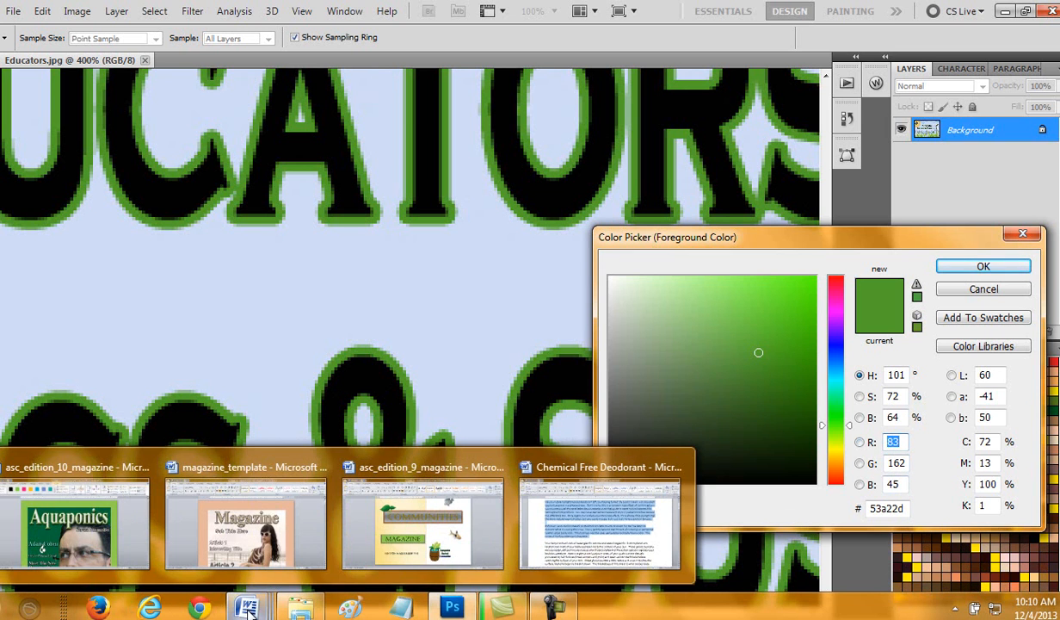
click(75, 525)
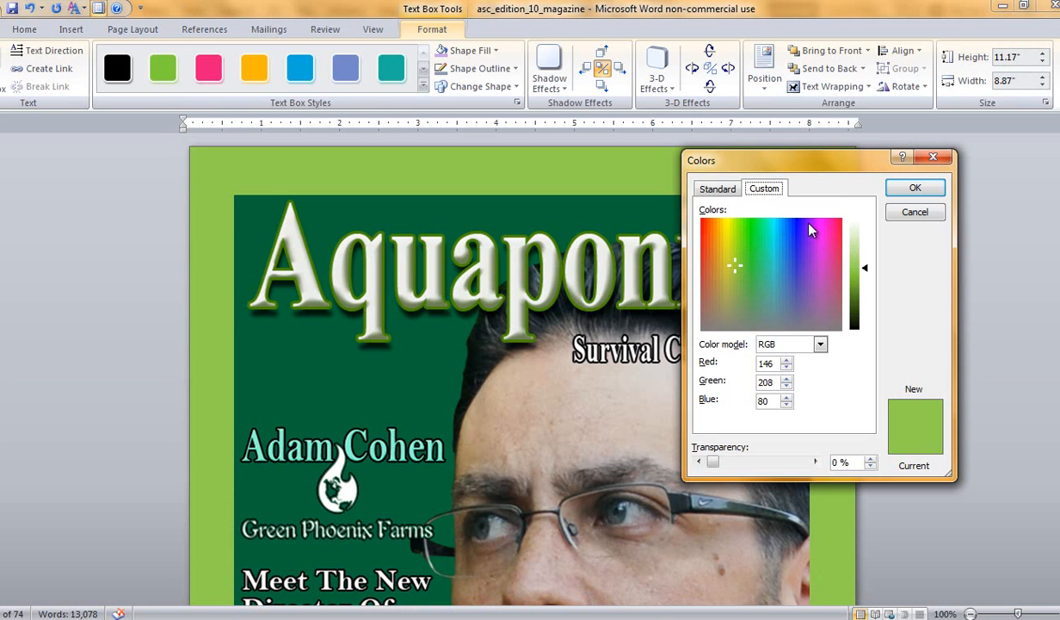
mouse_move(456, 616)
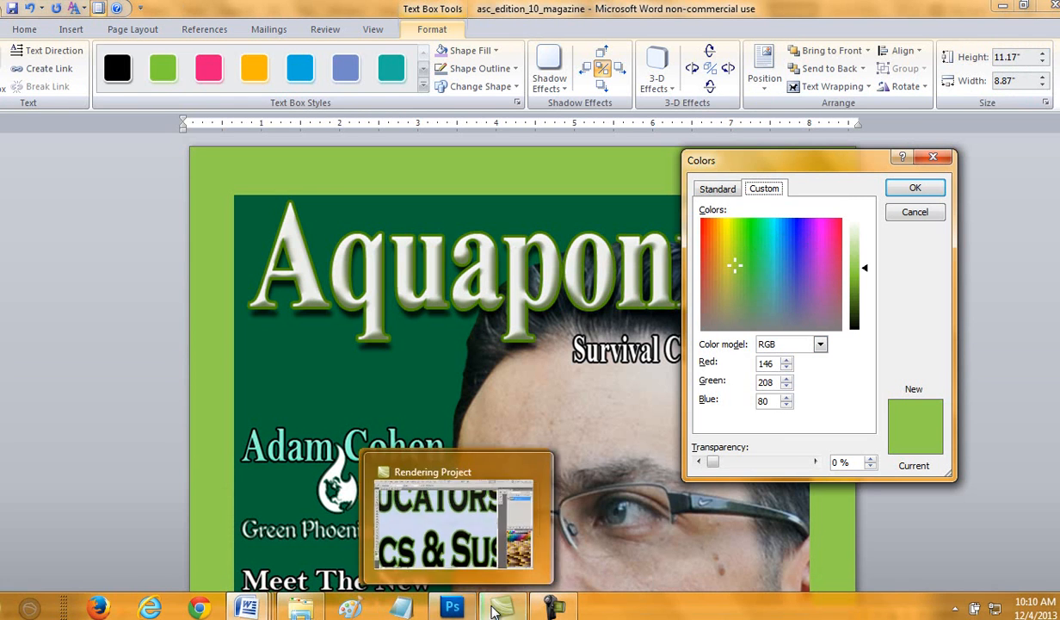
click(464, 612)
double_click(897, 443)
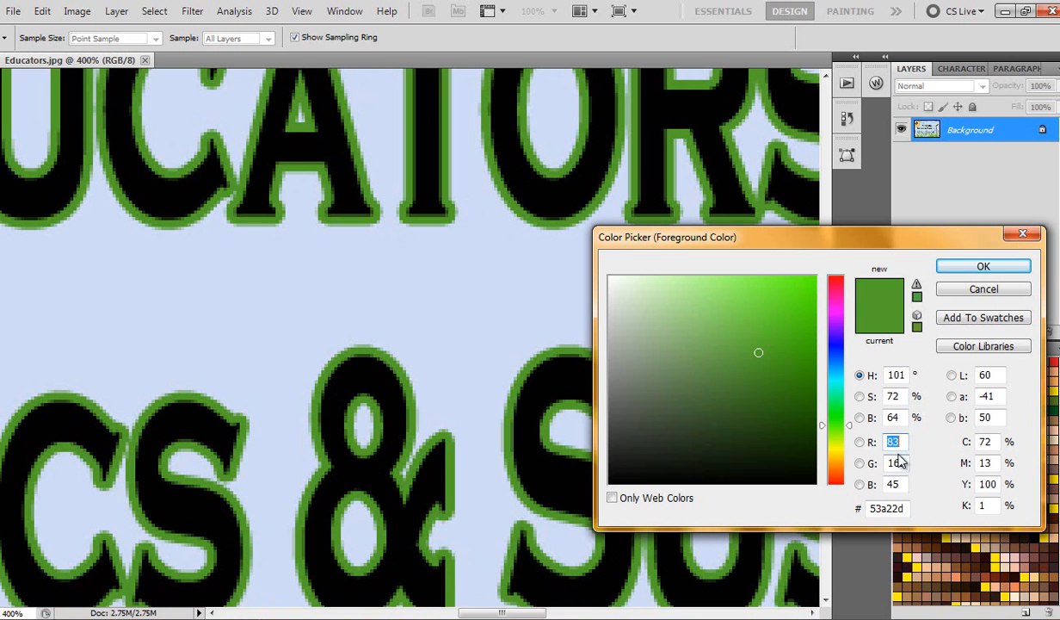
mouse_move(248, 616)
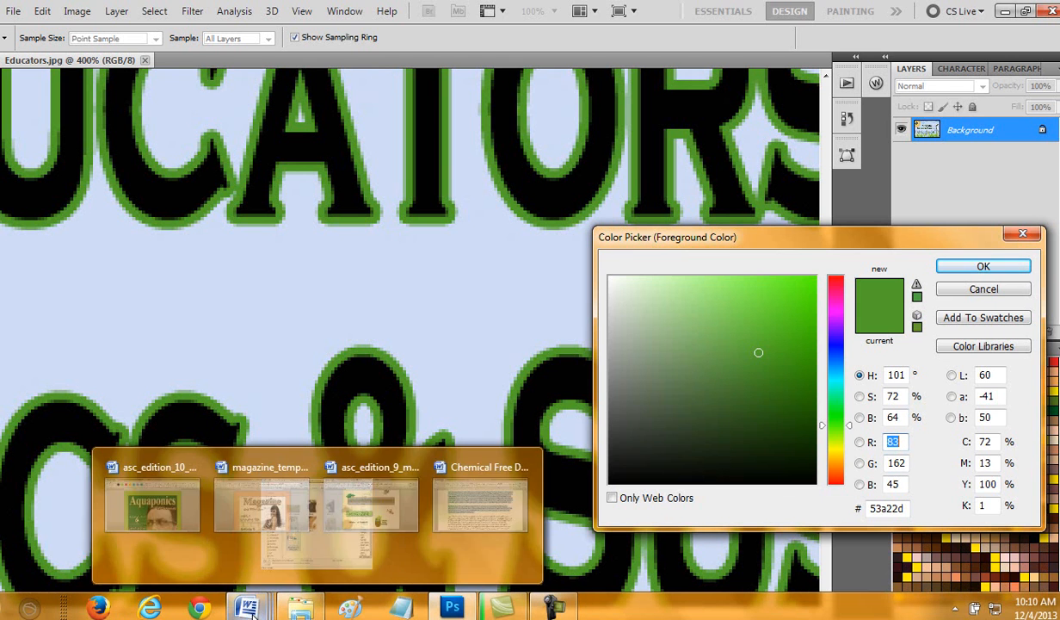
click(75, 521)
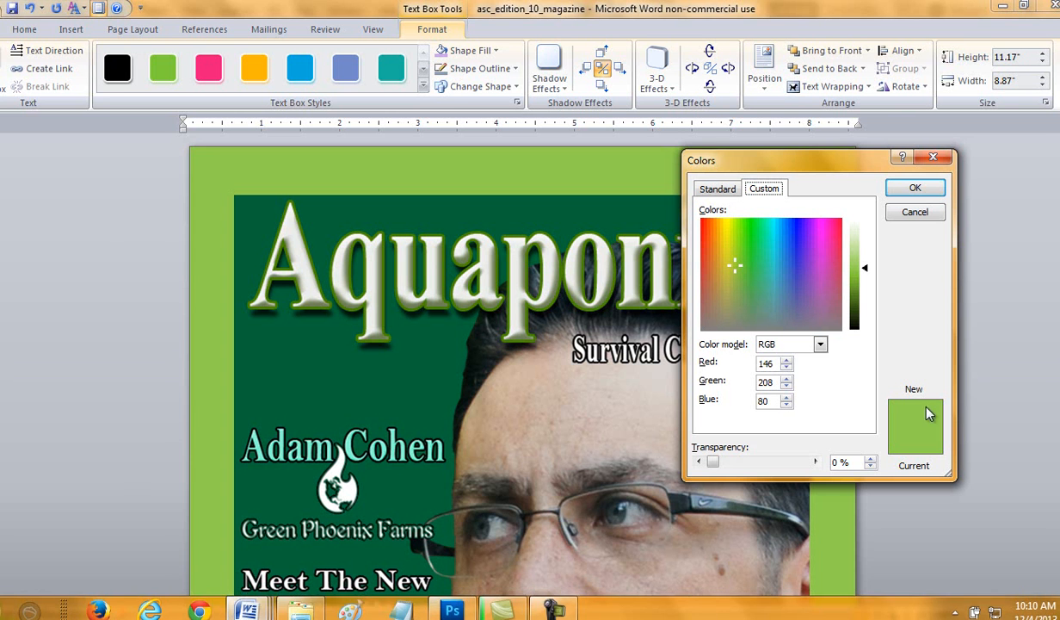
double_click(775, 362)
text(83)
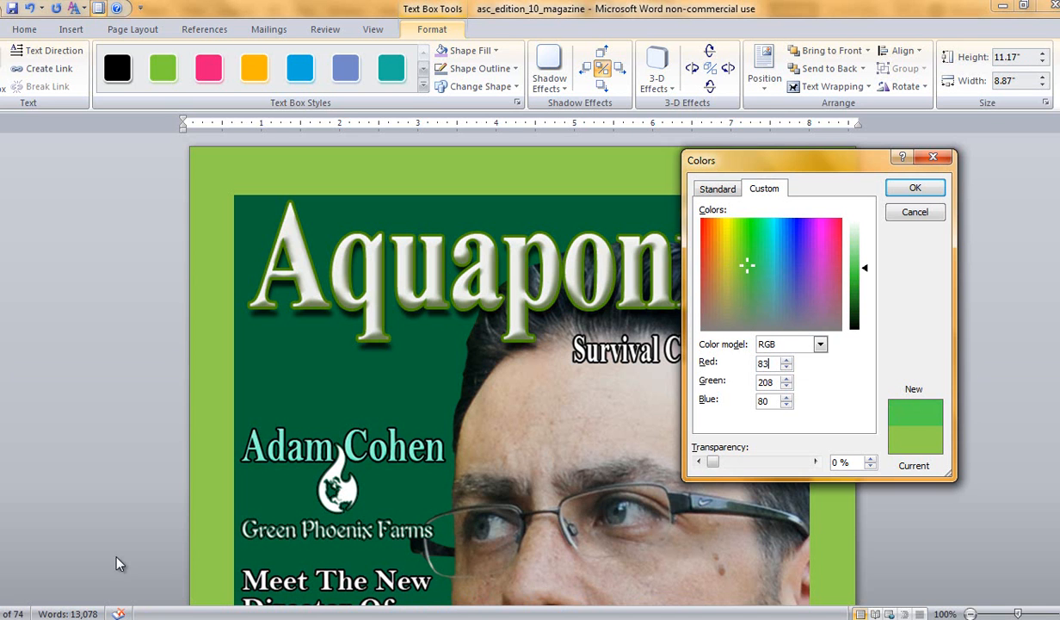
Check the sampled color's green value in Photoshop and set Green to 162 for the custom fill in Word
mouse_move(248, 602)
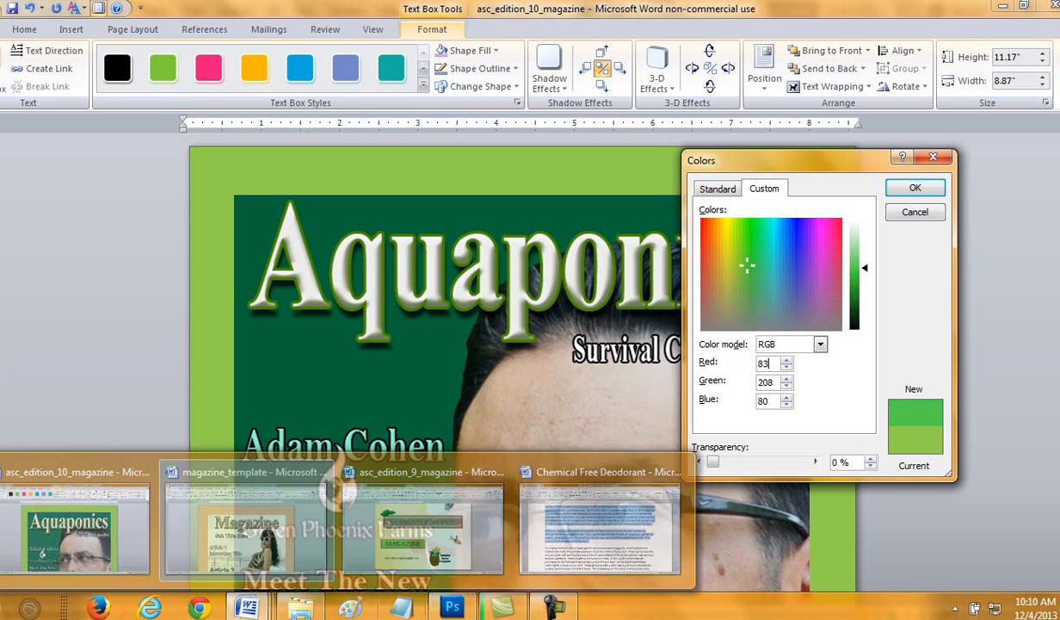
click(439, 516)
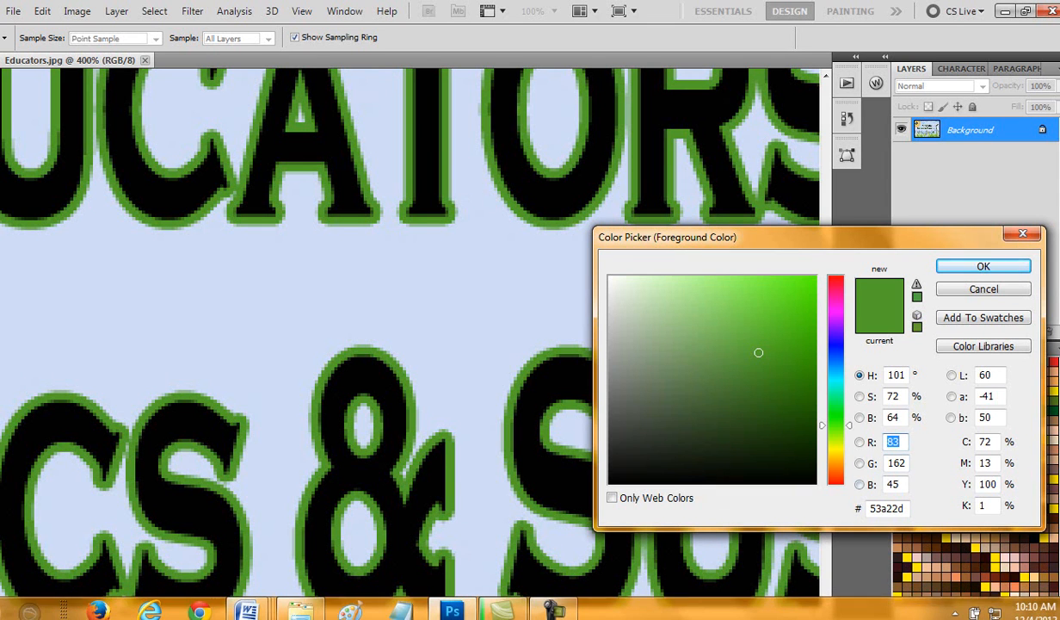
mouse_move(250, 603)
click(75, 525)
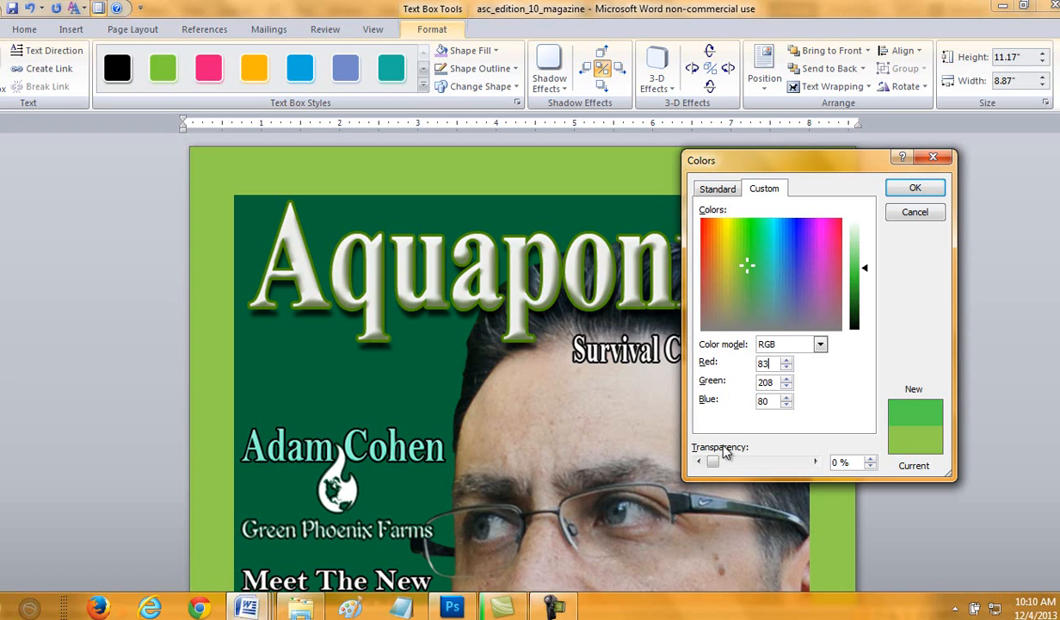
text(162)
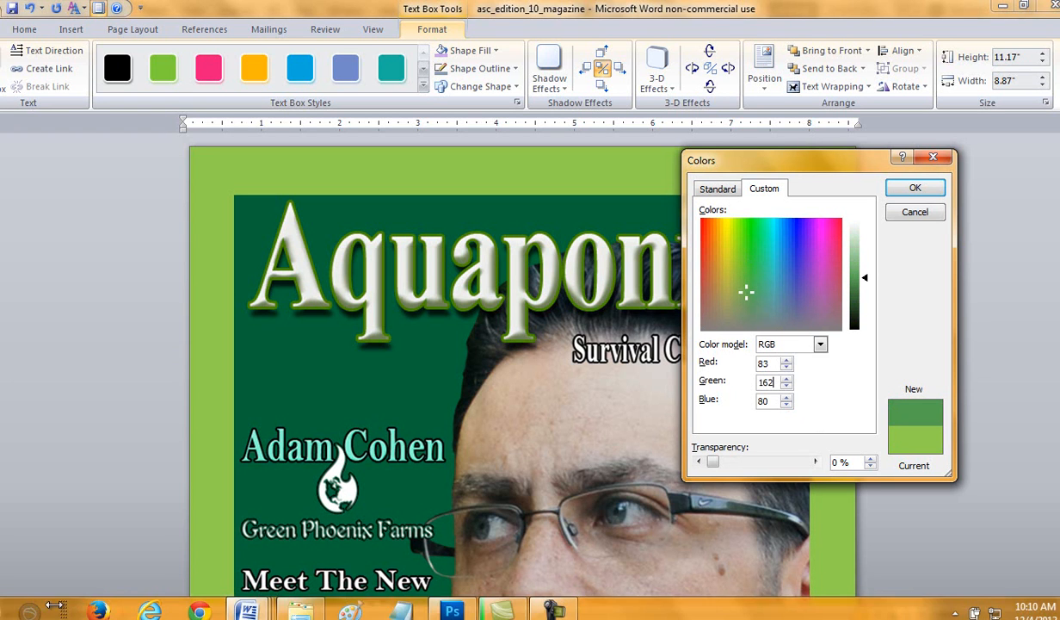
Check the blue value in Photoshop, set Blue to 45 in Word and apply the custom fill to the cover background
click(453, 610)
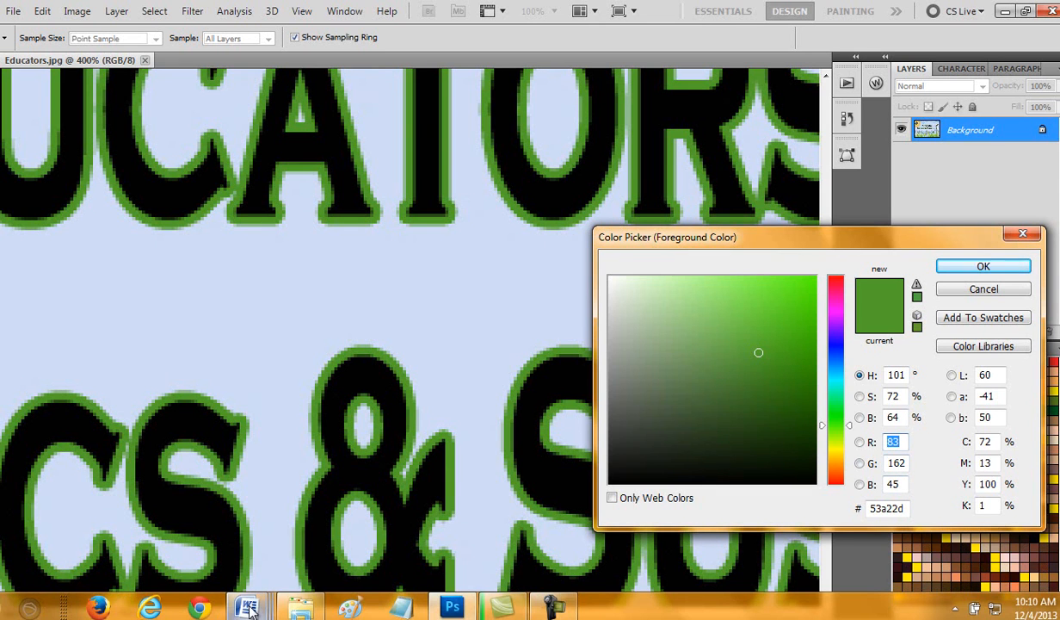
mouse_move(247, 608)
click(88, 520)
drag(772, 402, 756, 401)
text(45)
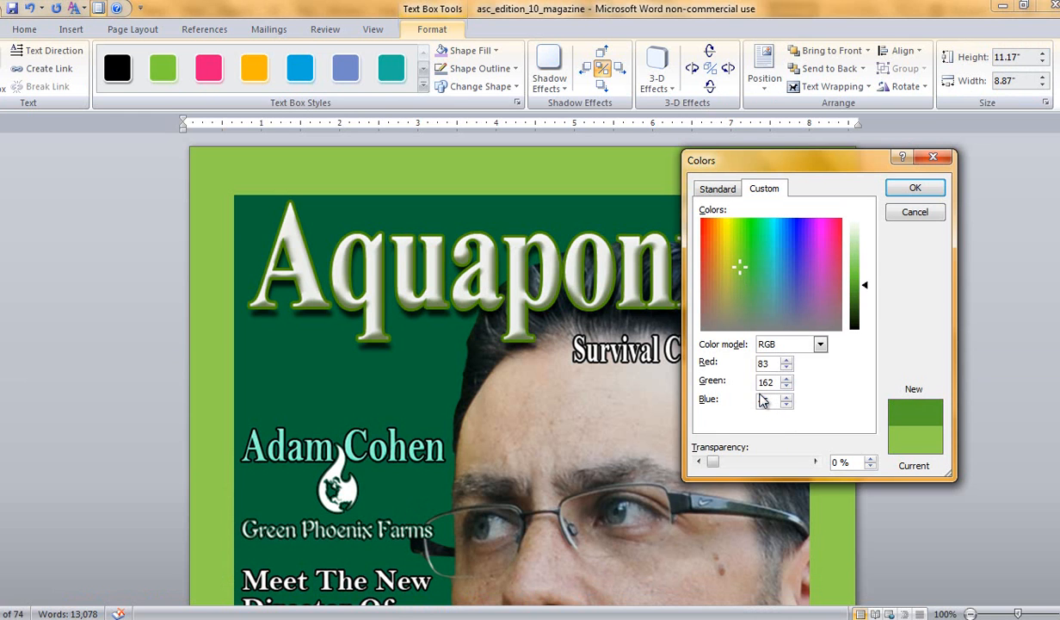
click(904, 191)
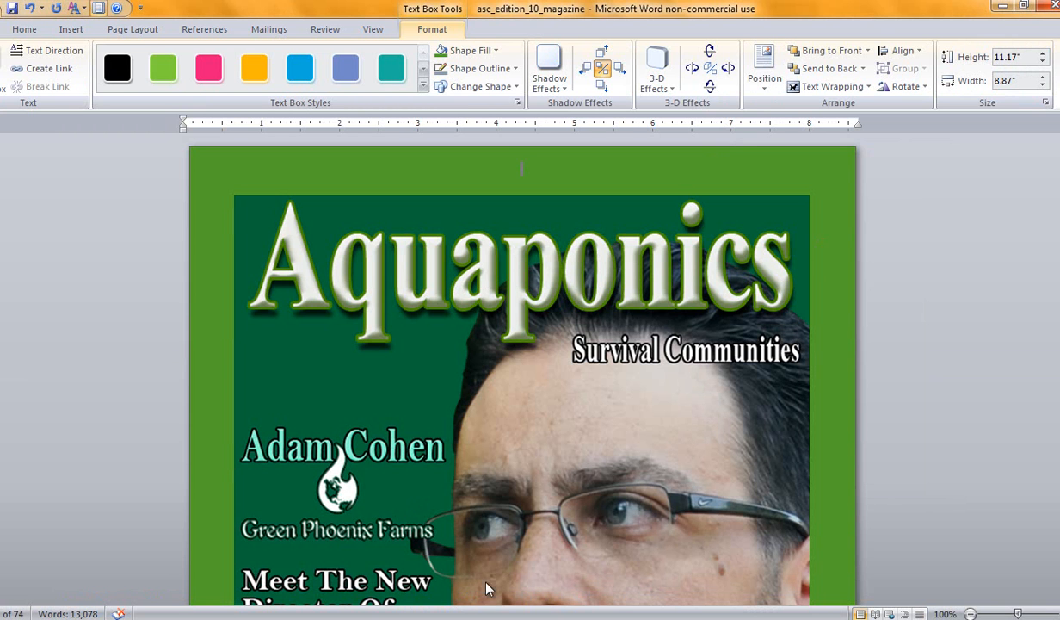
Compare the magazine_template cover and Photoshop's sampled green with the asc_edition_10_magazine cover, examining its background down to the page's end
mouse_move(247, 594)
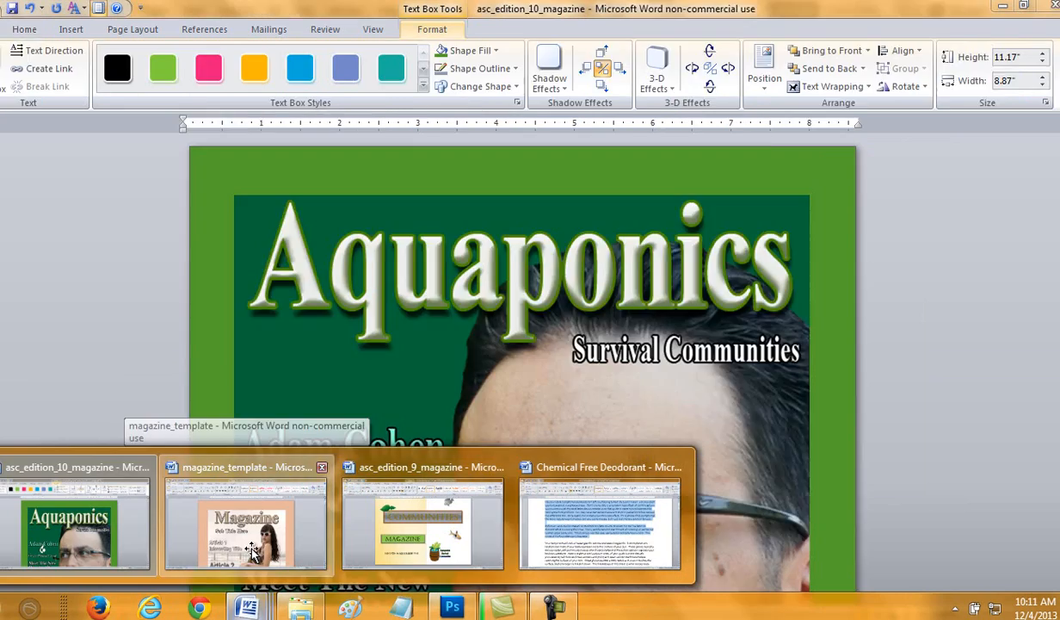
click(240, 528)
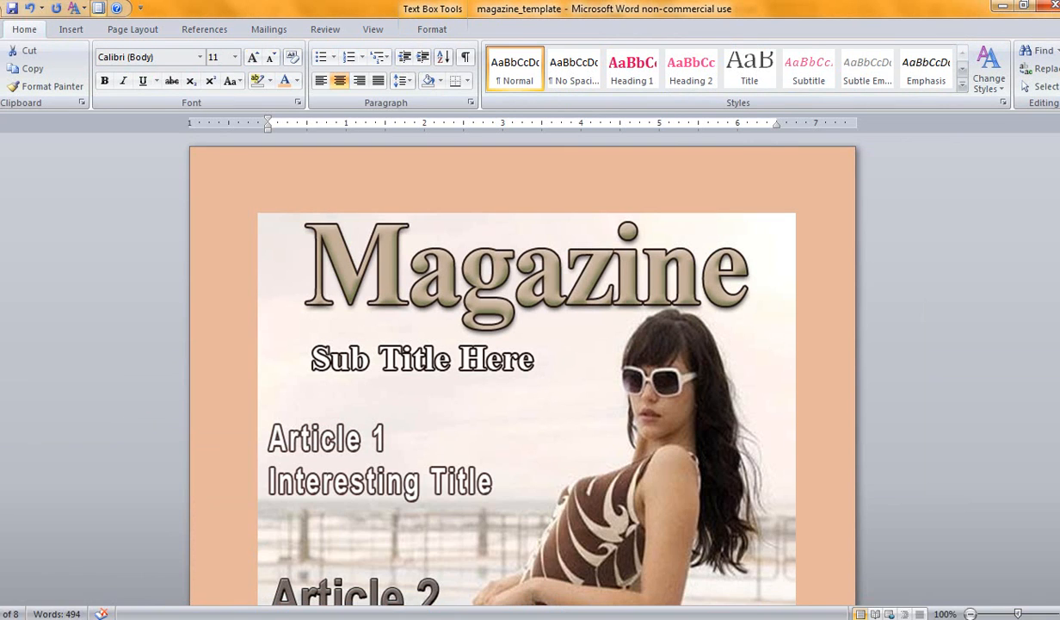
mouse_move(452, 607)
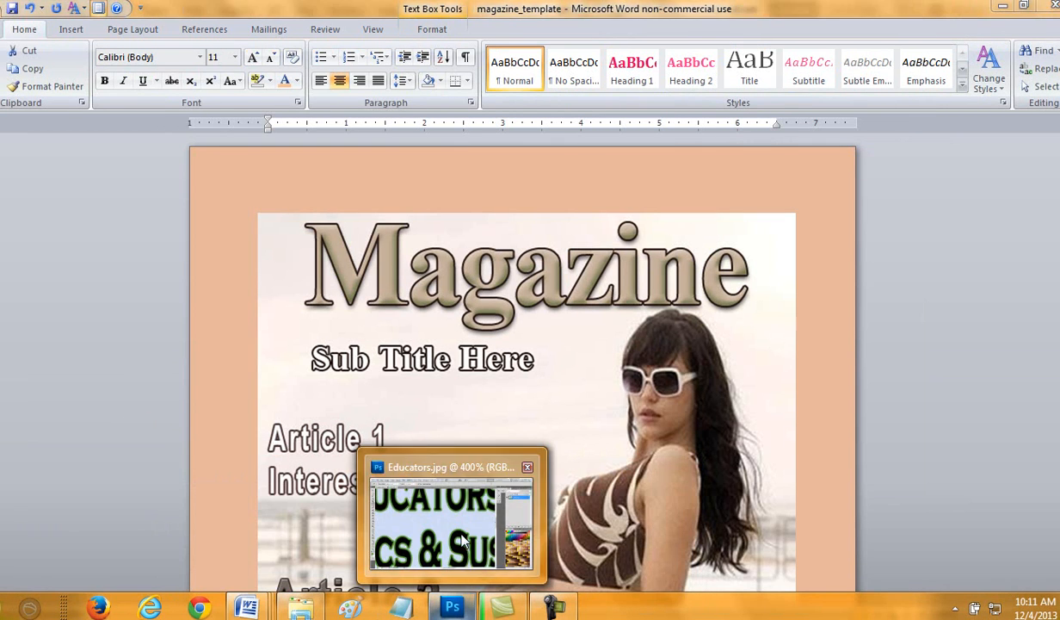
click(462, 540)
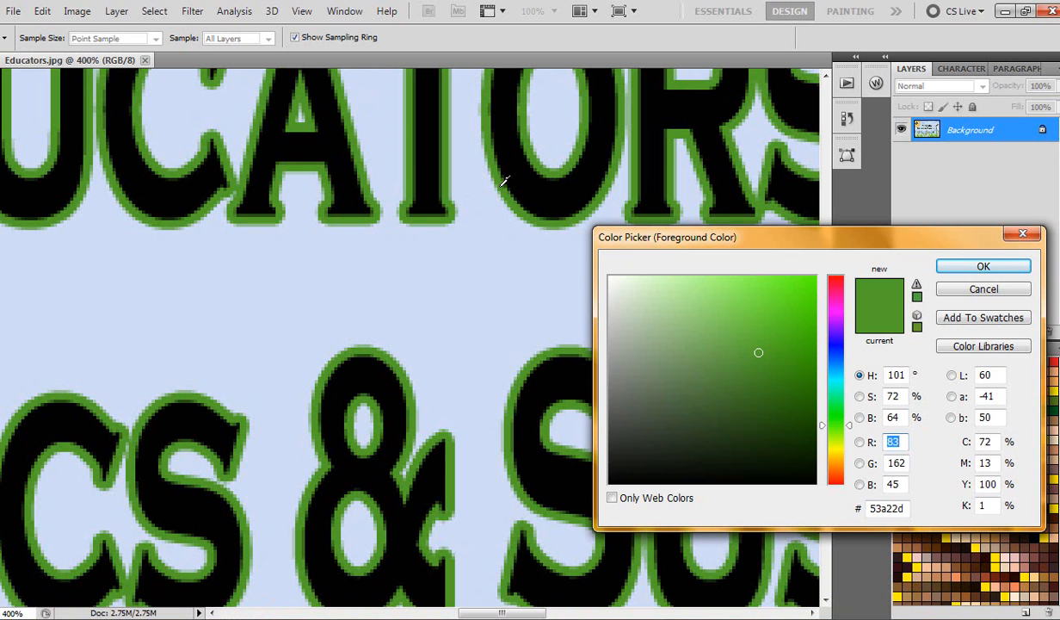
mouse_move(250, 607)
click(104, 537)
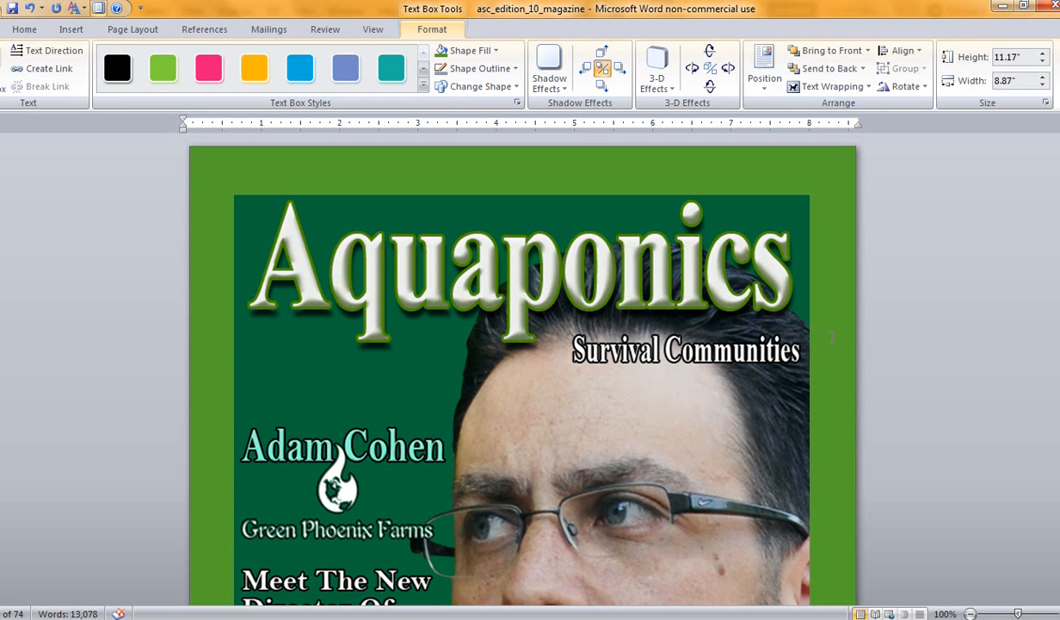
scroll(522, 166, down, 5)
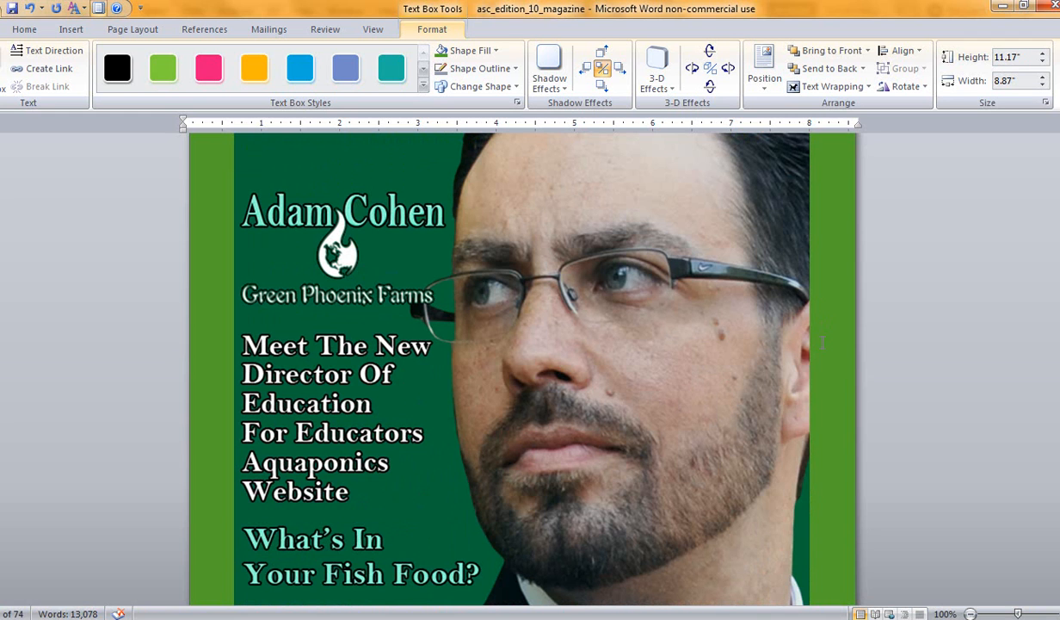
scroll(822, 343, down, 4)
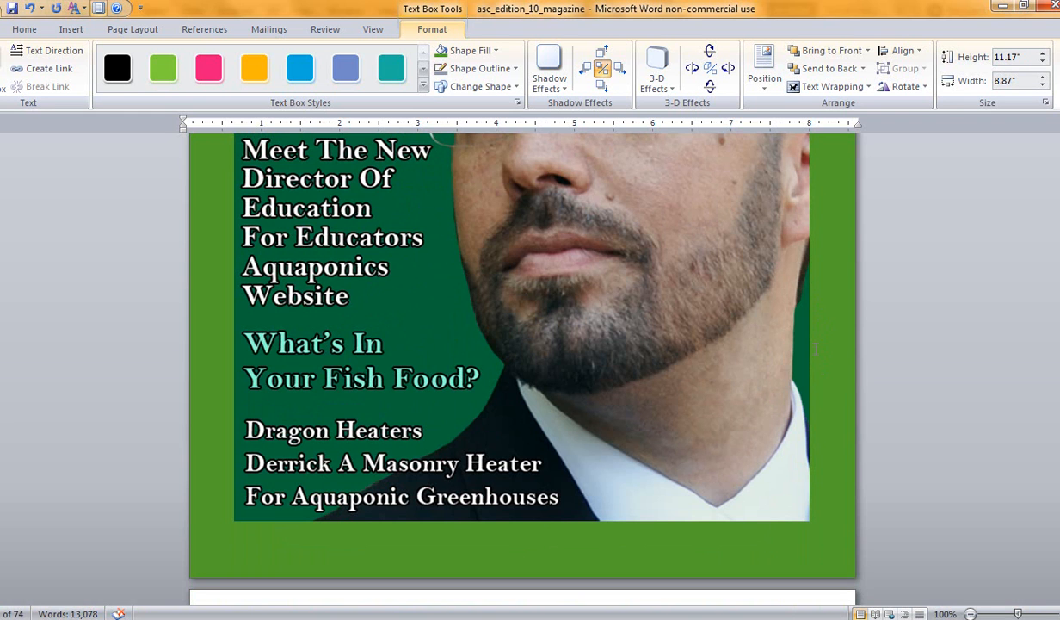
scroll(816, 347, down, 2)
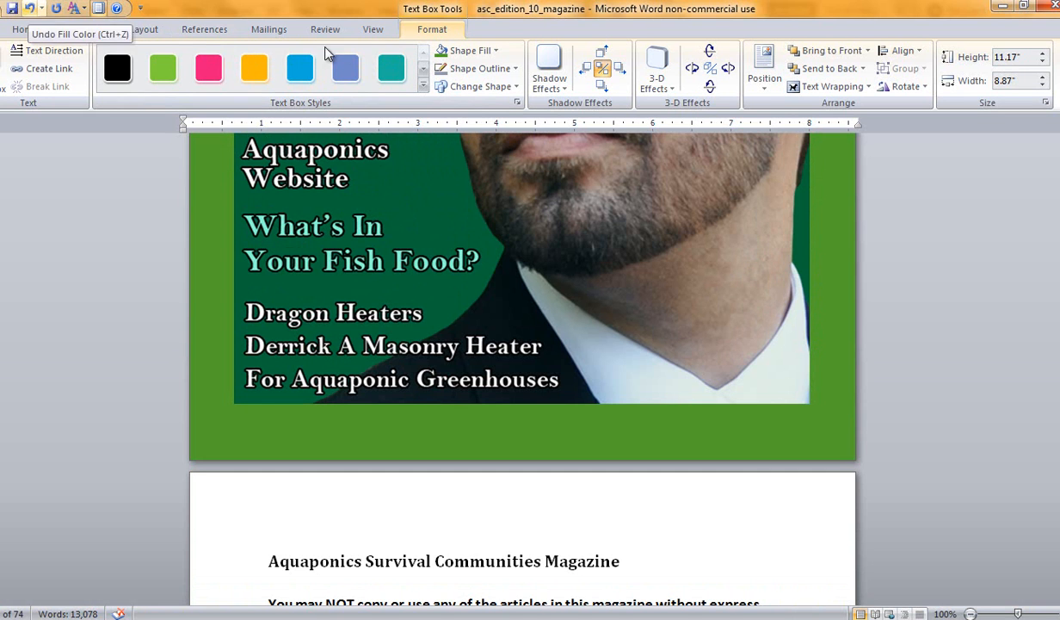
Undo the custom cover fill and the recent theme color changes, and go back to the cover to check its background
click(29, 11)
click(29, 10)
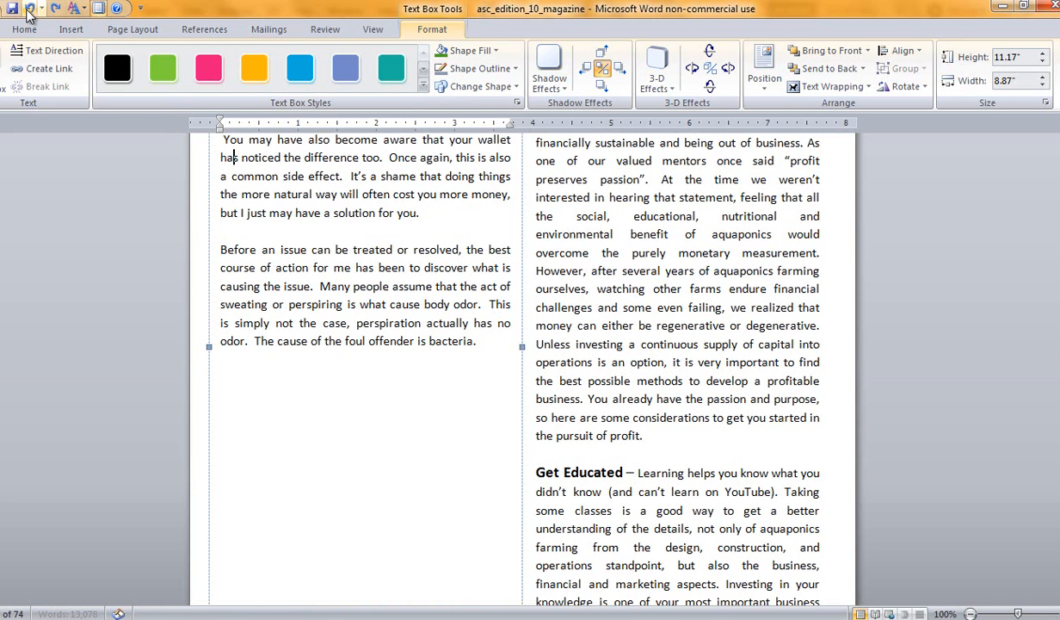
click(29, 10)
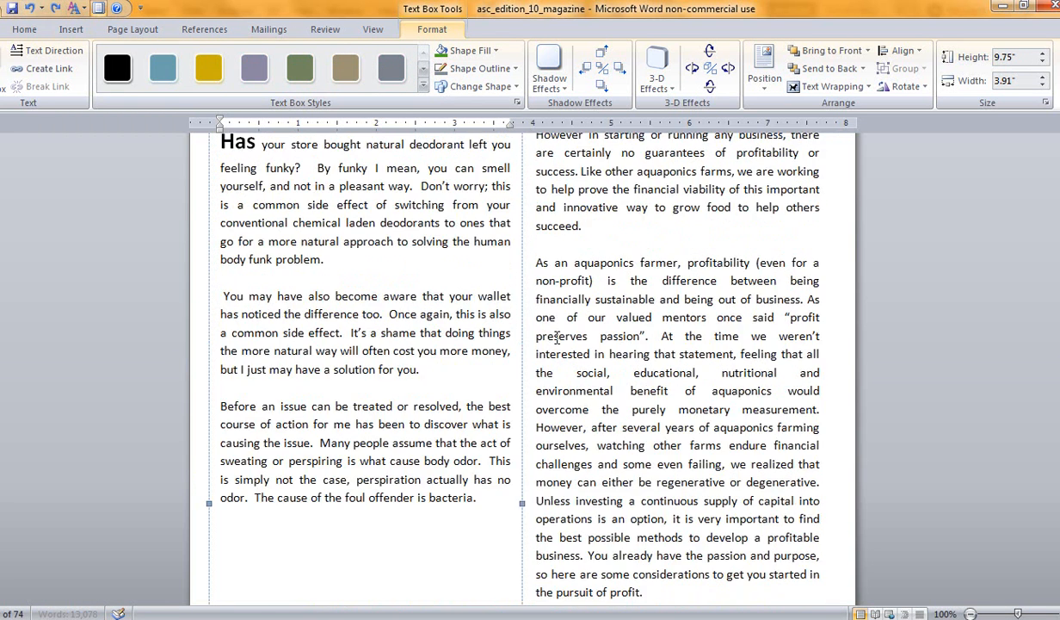
drag(1057, 145, 1057, 110)
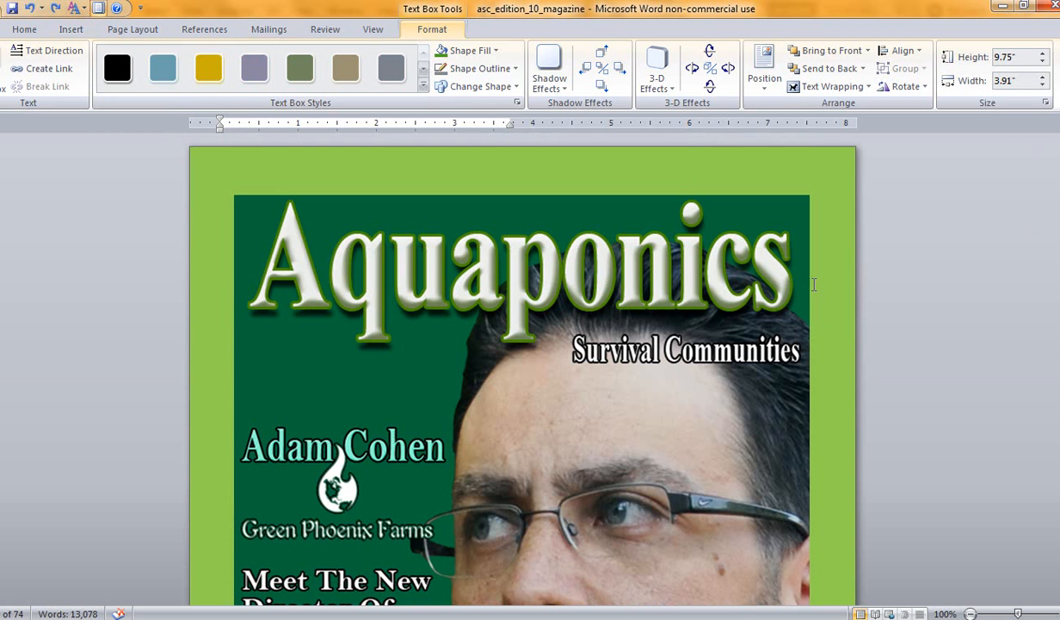
scroll(813, 286, down, 9)
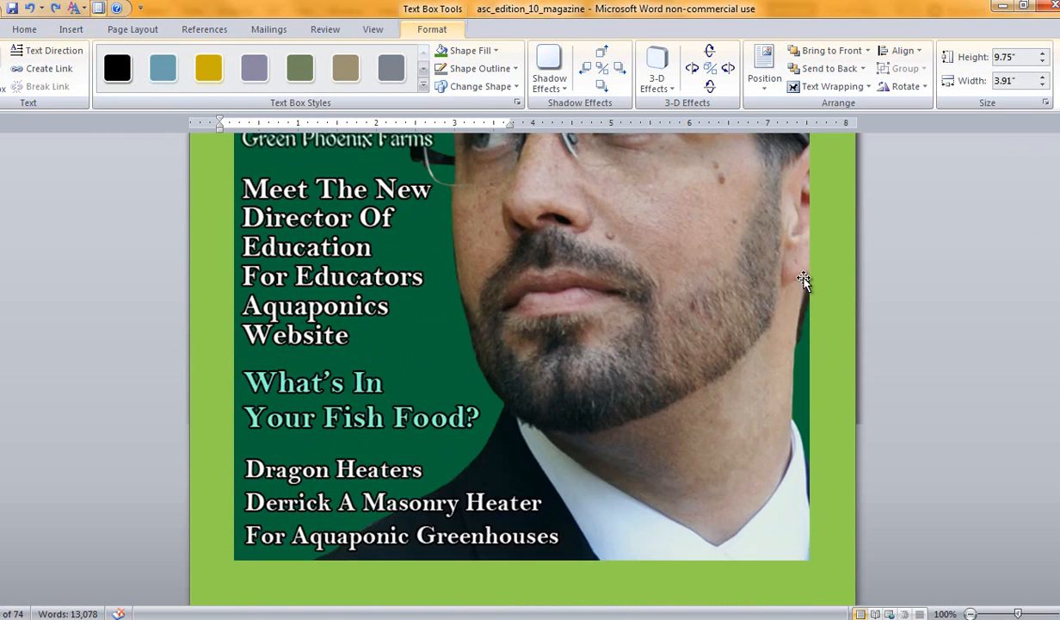